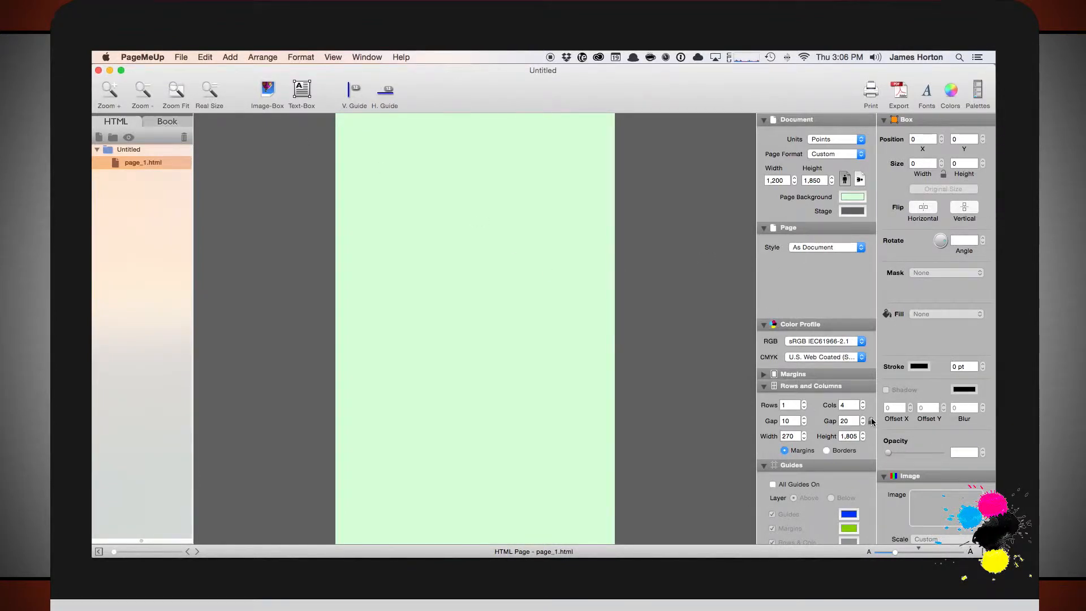
Step: Open the PageMeUp_Demo.pmu document
{"action": "mouse_move", "coordinate": [872, 421]}
{"action": "key", "text": "F4"}
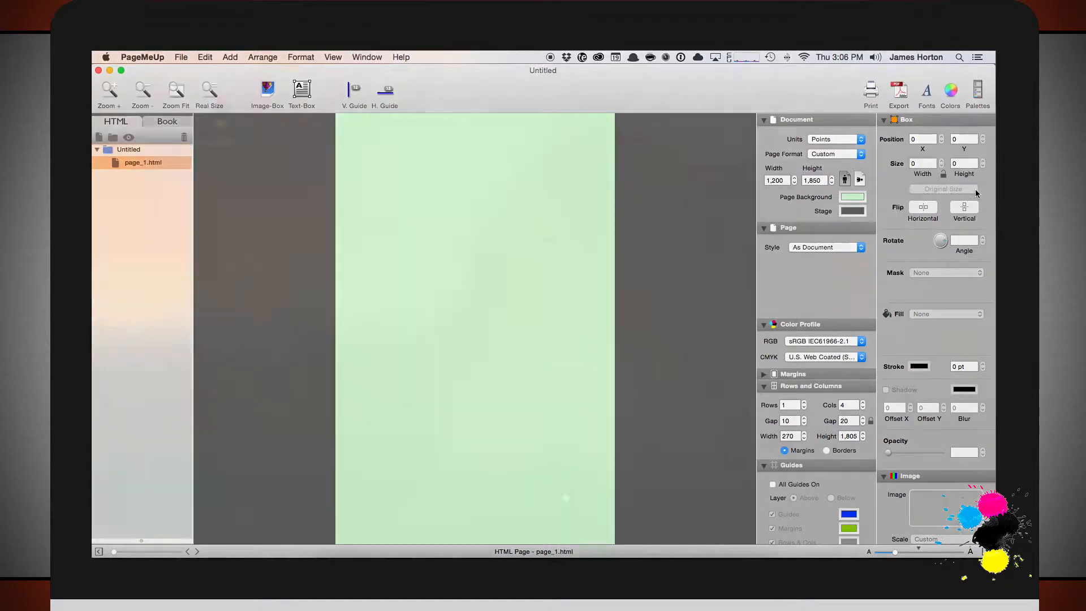
{"action": "key", "text": "F11"}
{"action": "double_click", "coordinate": [962, 88]}
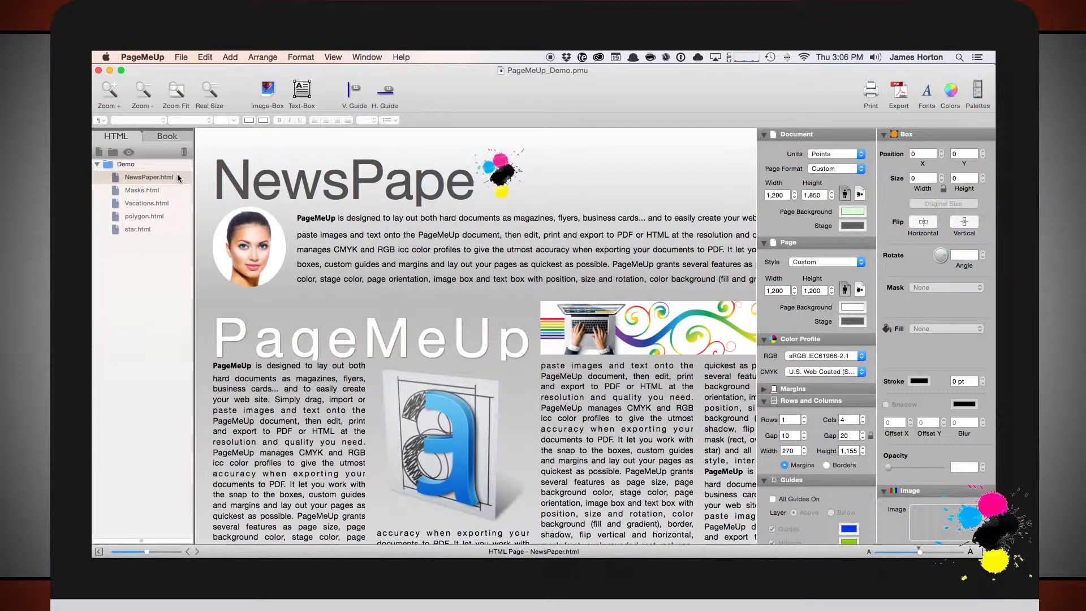
Step: Look through the demo's Masks, Vacations, polygon and star pages, and return to the NewsPaper page
{"action": "left_click", "coordinate": [138, 191]}
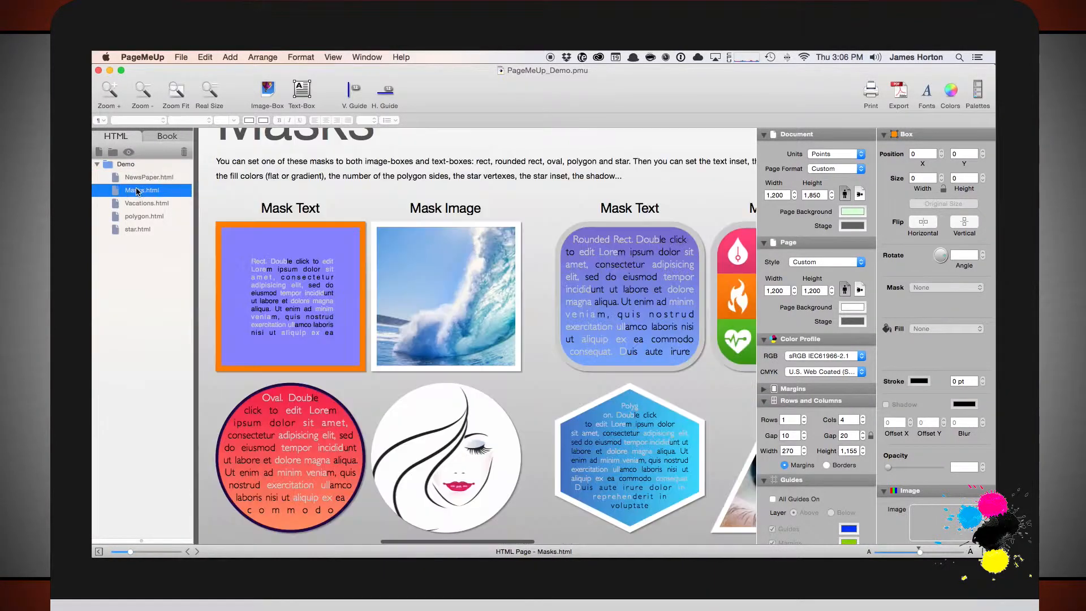
{"action": "left_click", "coordinate": [140, 204]}
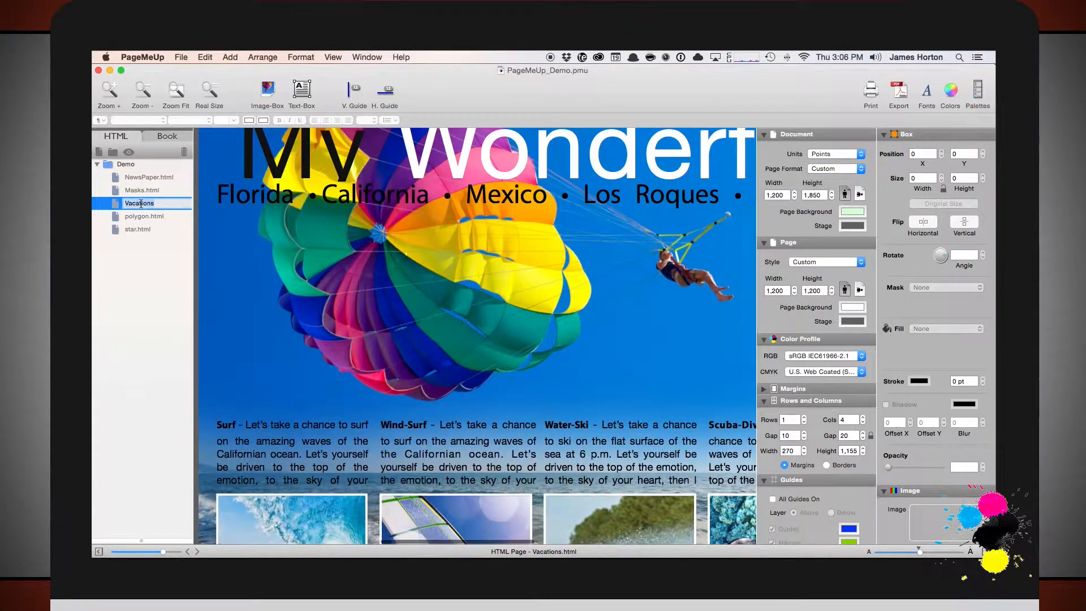
{"action": "left_click", "coordinate": [134, 219]}
{"action": "left_click", "coordinate": [134, 228]}
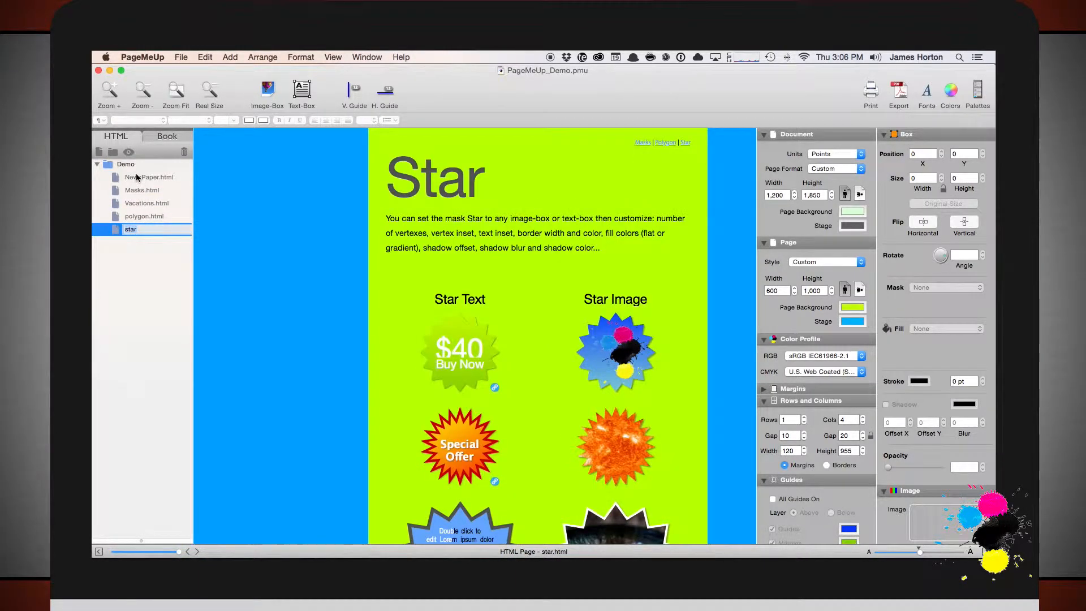
{"action": "left_click", "coordinate": [135, 177]}
Step: Examine the introductory text box beside the portrait and its text formatting options in editing mode
{"action": "left_click", "coordinate": [348, 237]}
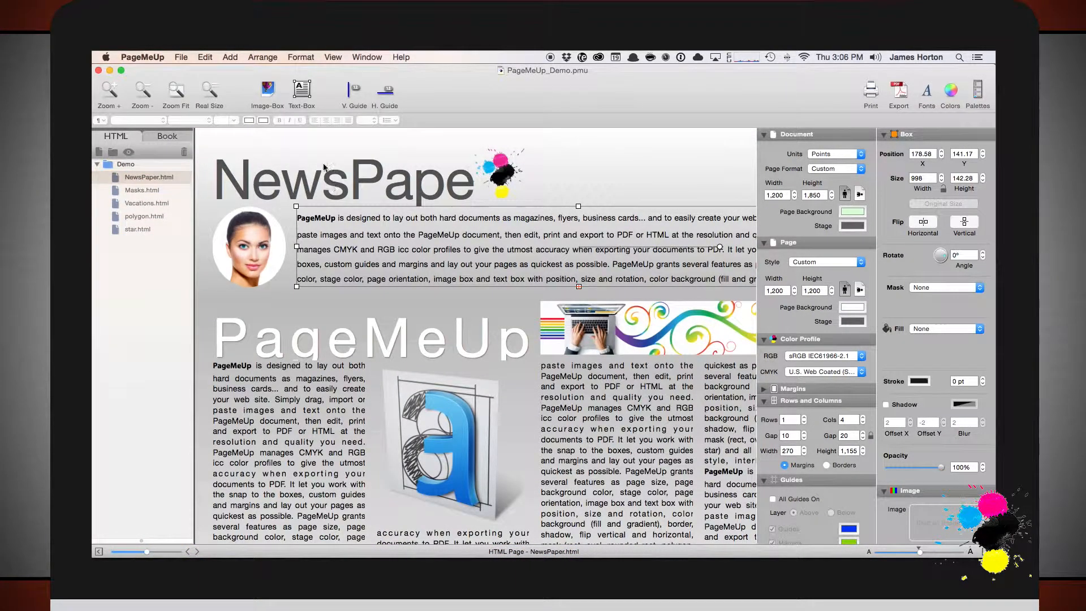
{"action": "double_click", "coordinate": [436, 250]}
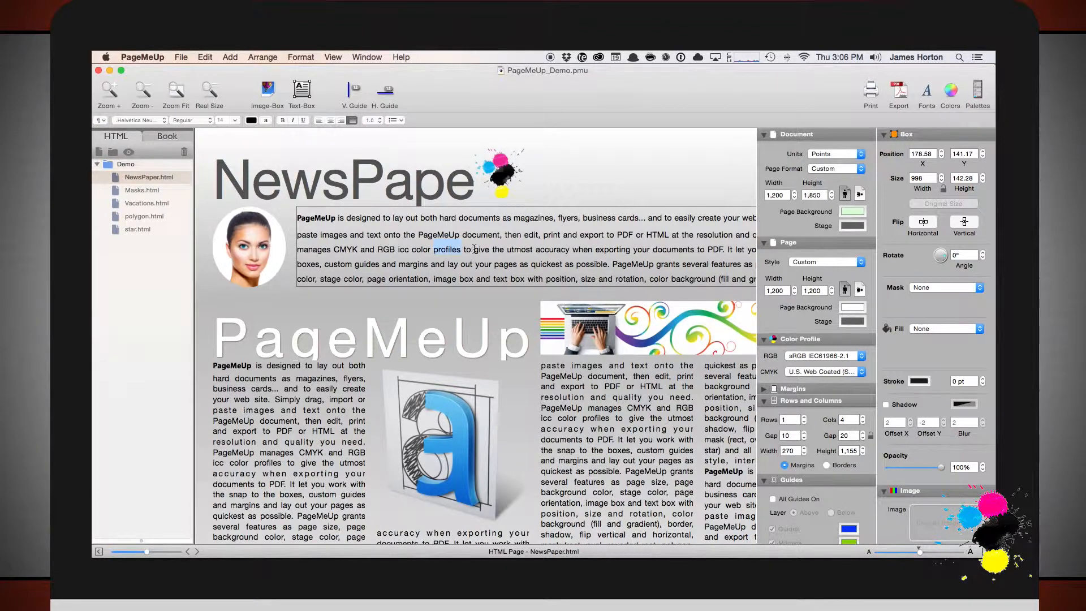
{"action": "left_click", "coordinate": [379, 176]}
Step: Inspect the oval portrait's image properties and scaling choices, keeping Custom scale, and try out resizing its box
{"action": "left_click", "coordinate": [233, 252]}
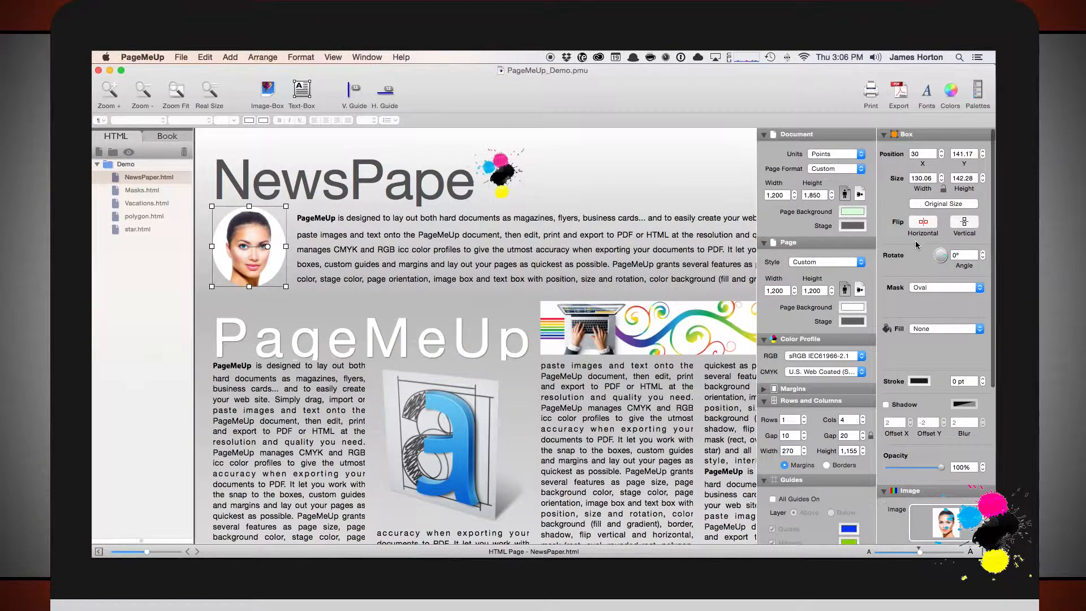
{"action": "scroll", "coordinate": [910, 340], "scroll_direction": "down", "scroll_amount": 5}
{"action": "scroll", "coordinate": [916, 422], "scroll_direction": "down", "scroll_amount": 3}
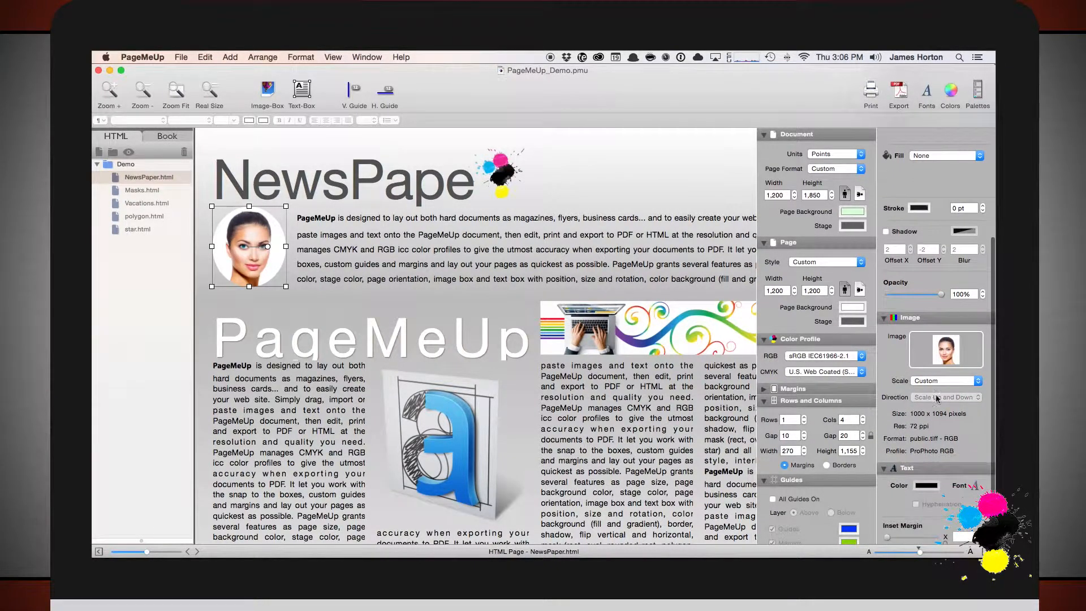
{"action": "left_click", "coordinate": [935, 383]}
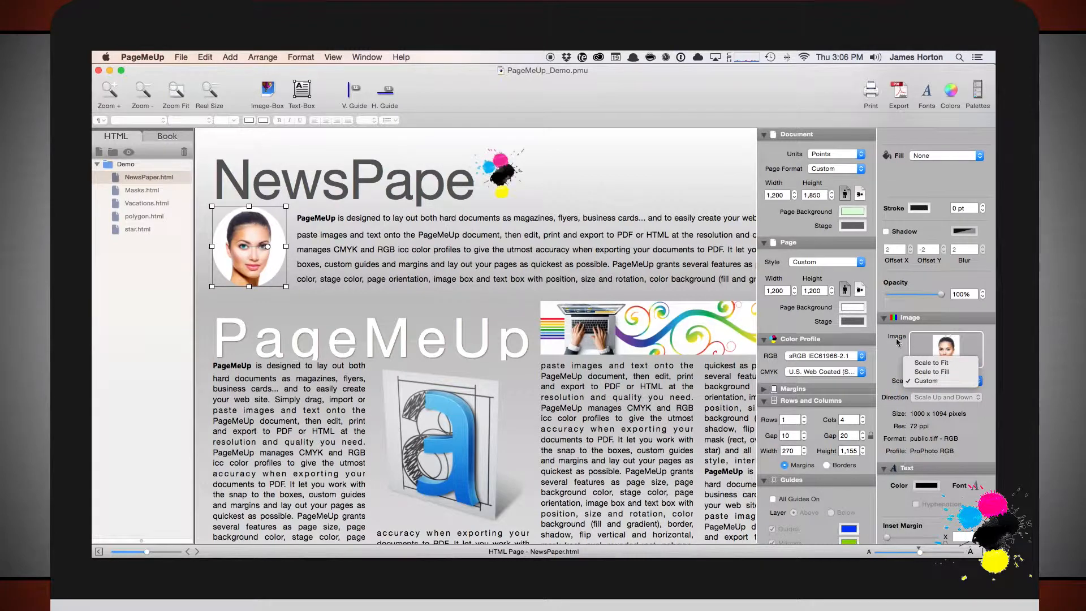
{"action": "left_click", "coordinate": [928, 382]}
{"action": "left_click_drag", "start_coordinate": [286, 286], "coordinate": [313, 286]}
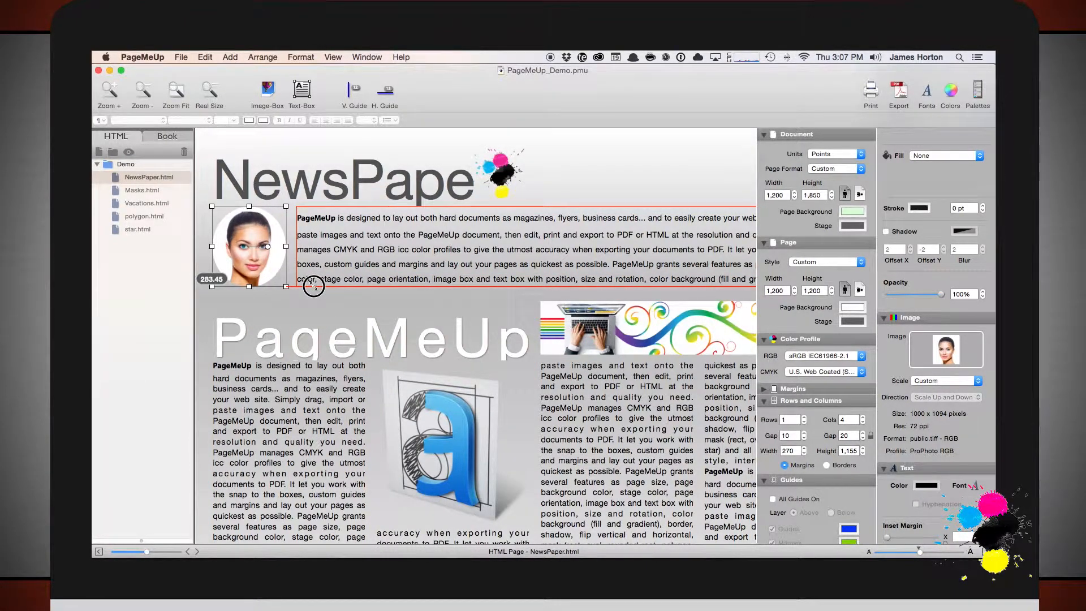
{"action": "mouse_move", "coordinate": [313, 287]}
{"action": "left_mouse_down"}
{"action": "mouse_move", "coordinate": [345, 309]}
{"action": "mouse_move", "coordinate": [315, 289]}
{"action": "left_mouse_up"}
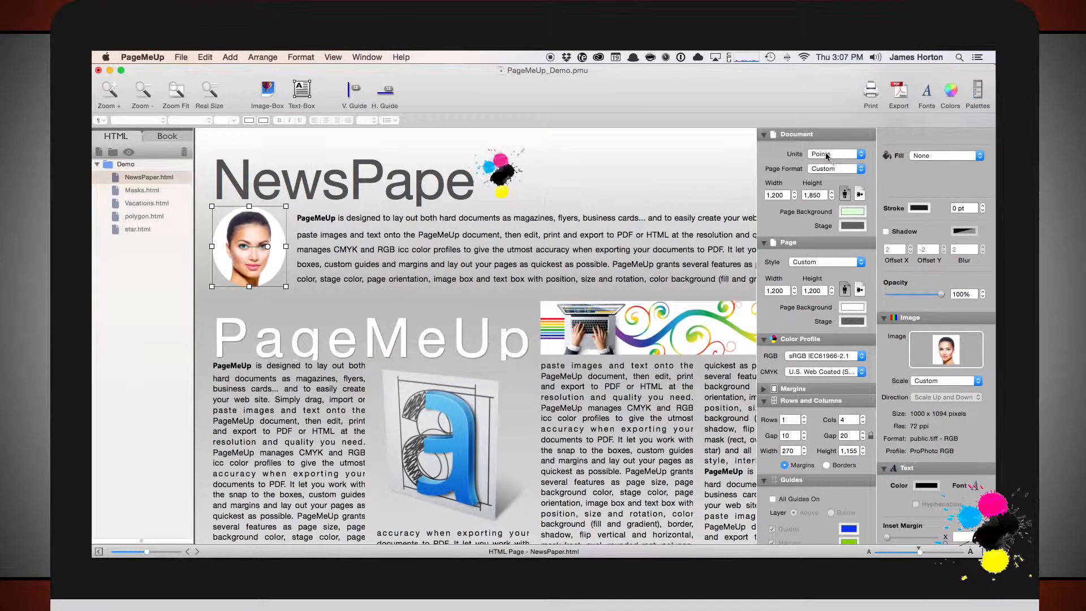
Step: Review the measurement units and page formats available for the document
{"action": "left_click", "coordinate": [828, 156]}
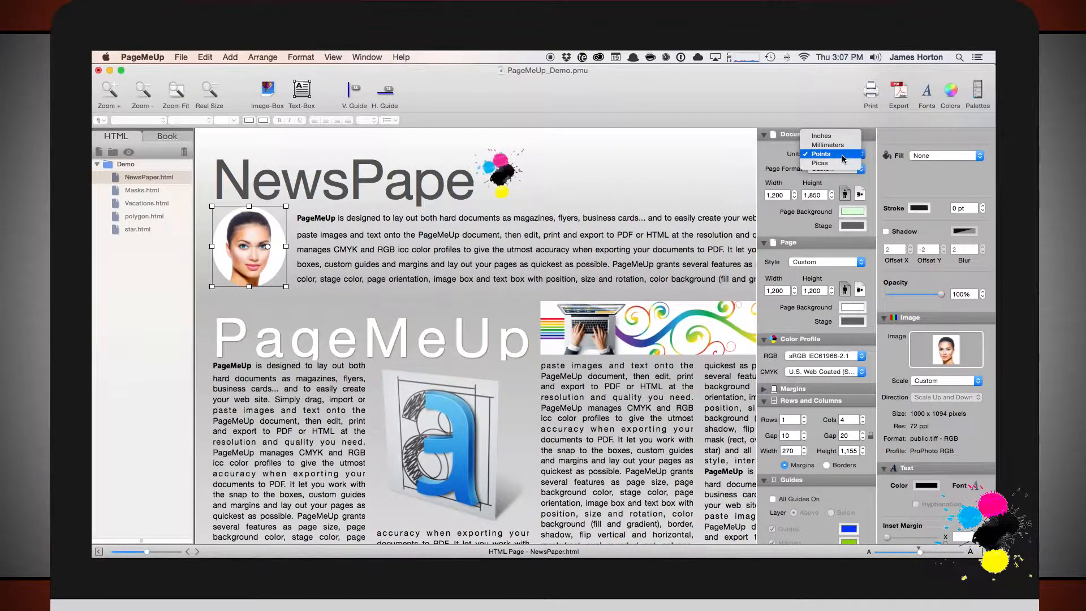
{"action": "left_click", "coordinate": [768, 162]}
{"action": "left_click", "coordinate": [832, 169]}
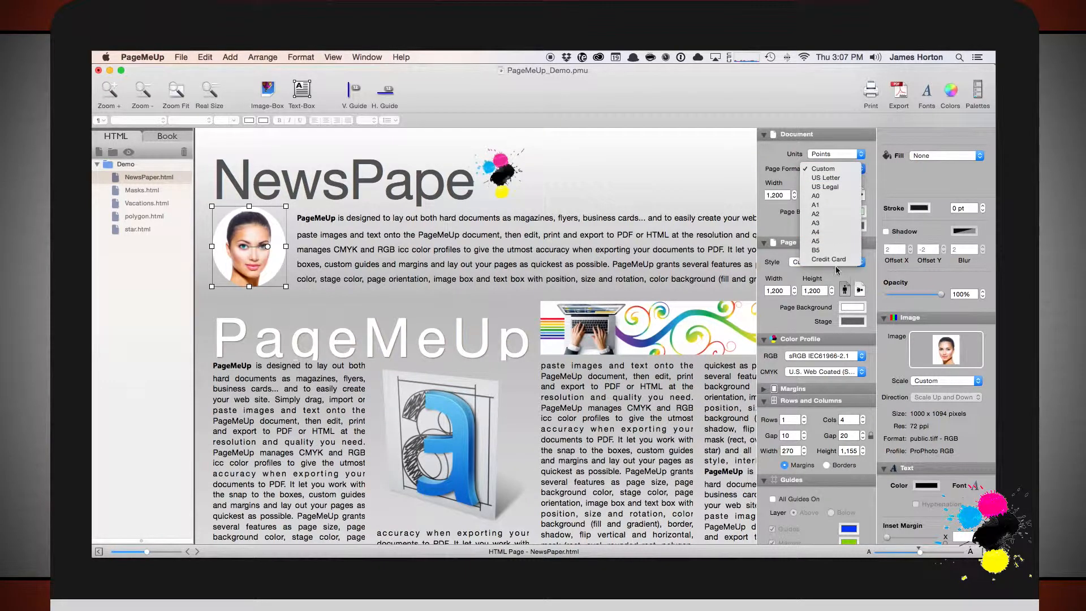
{"action": "left_click", "coordinate": [778, 163]}
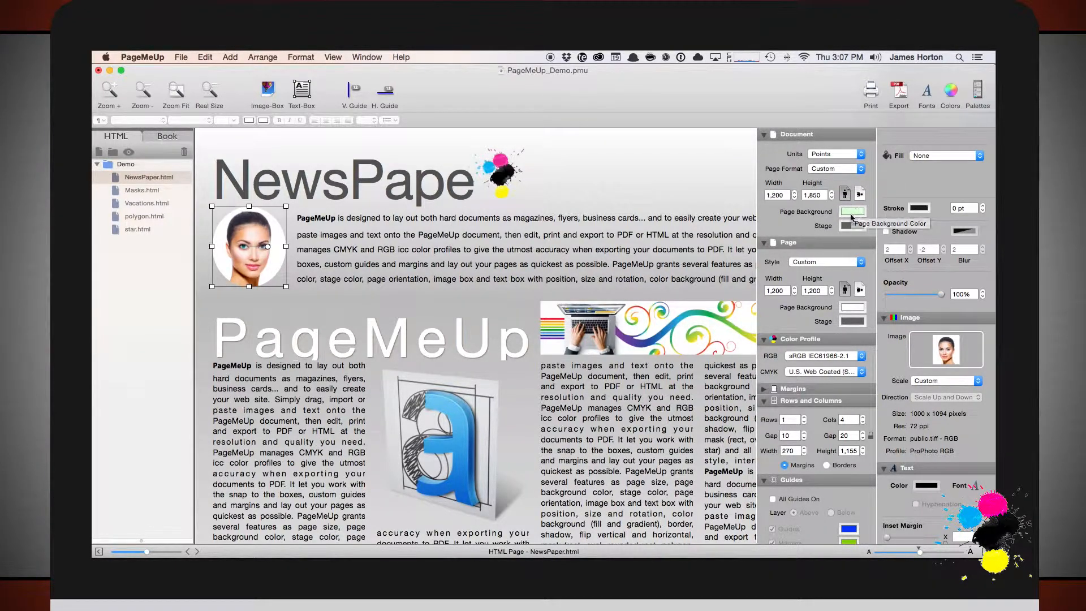
Step: Delete the gradient-filled background box behind the NewsPape header, and undo the deletion
{"action": "scroll", "coordinate": [577, 207], "scroll_direction": "down", "scroll_amount": 5}
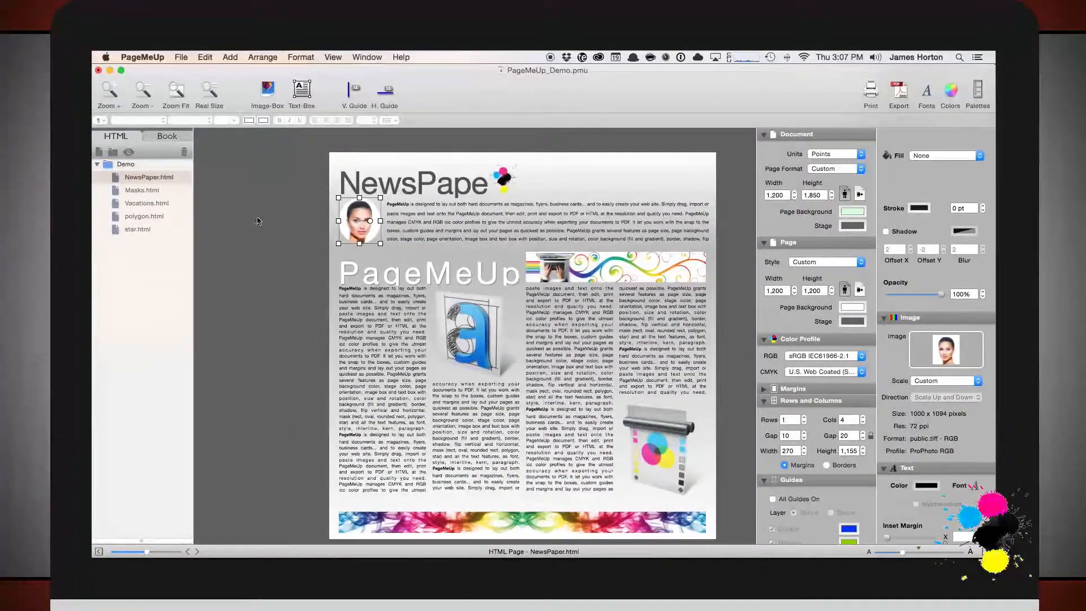
{"action": "left_click", "coordinate": [626, 161]}
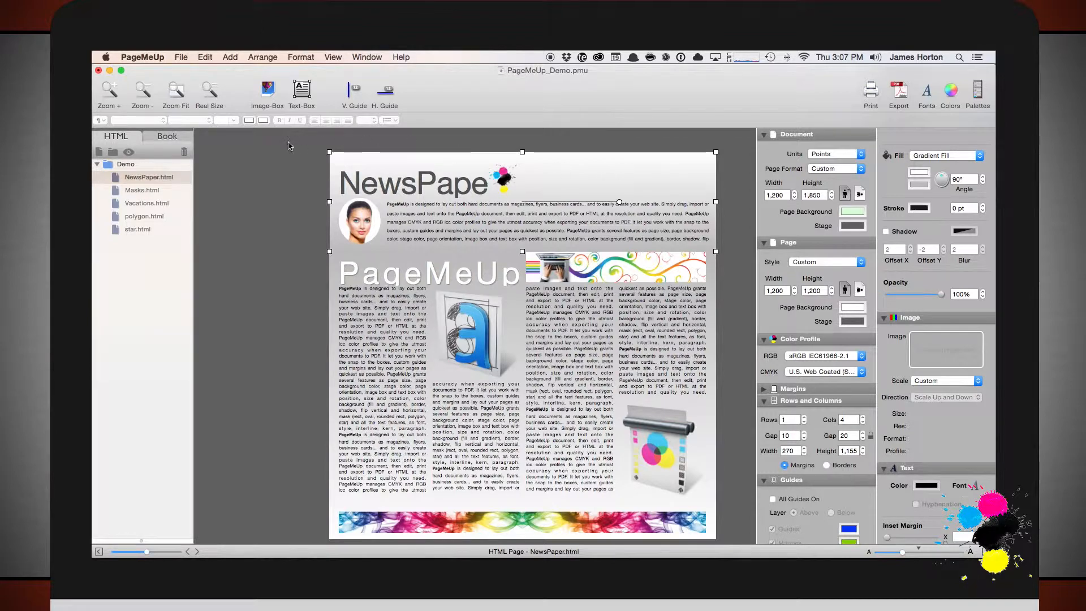
{"action": "key", "text": "Delete"}
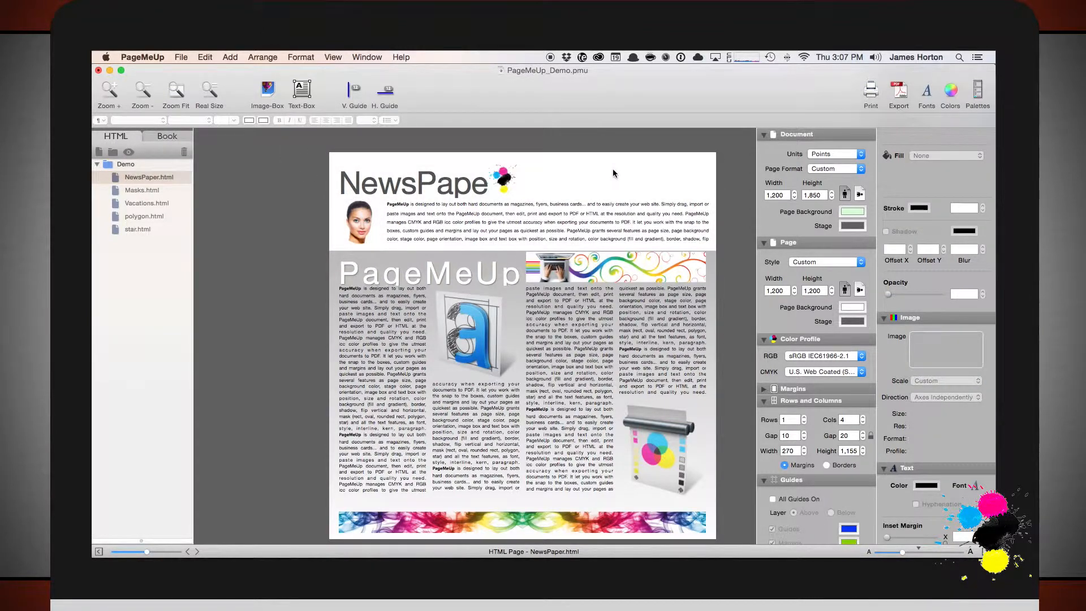
{"action": "left_click", "coordinate": [510, 256]}
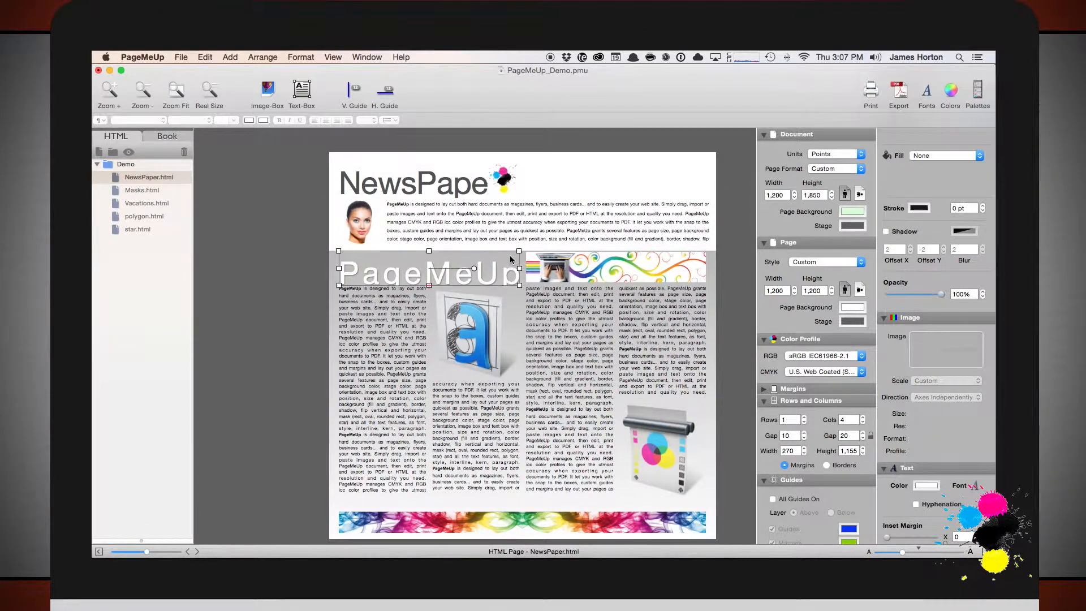
{"action": "left_click", "coordinate": [508, 333]}
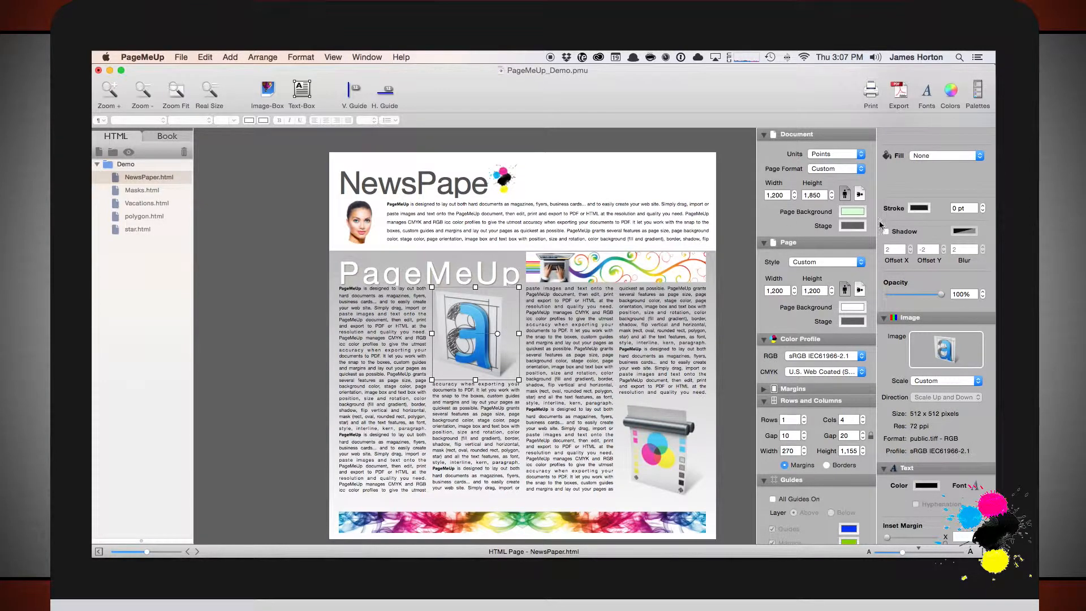
{"action": "key", "text": "super+z"}
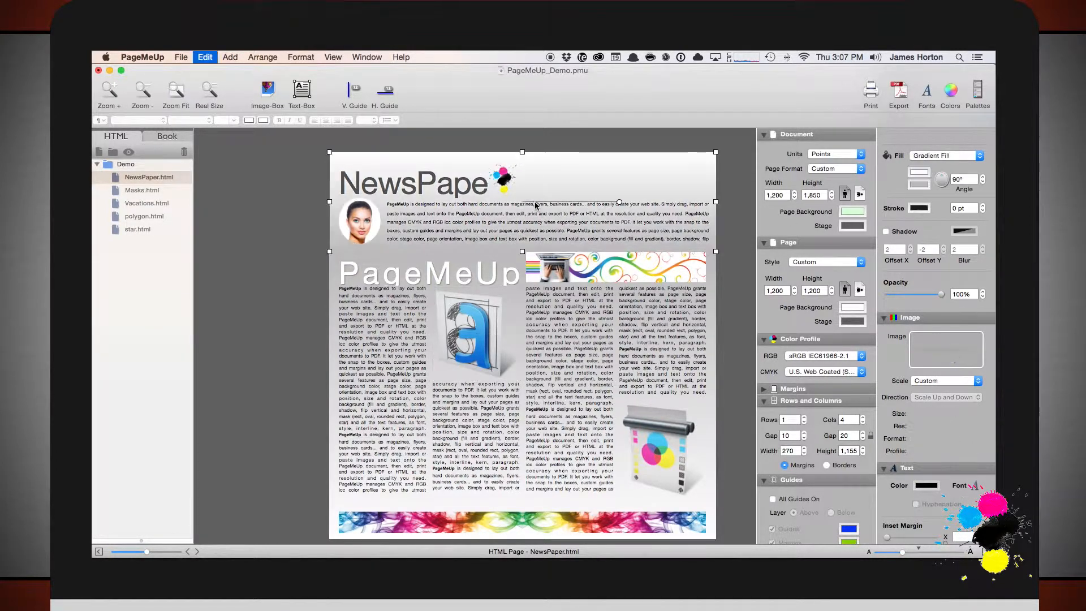
{"action": "left_click", "coordinate": [300, 217]}
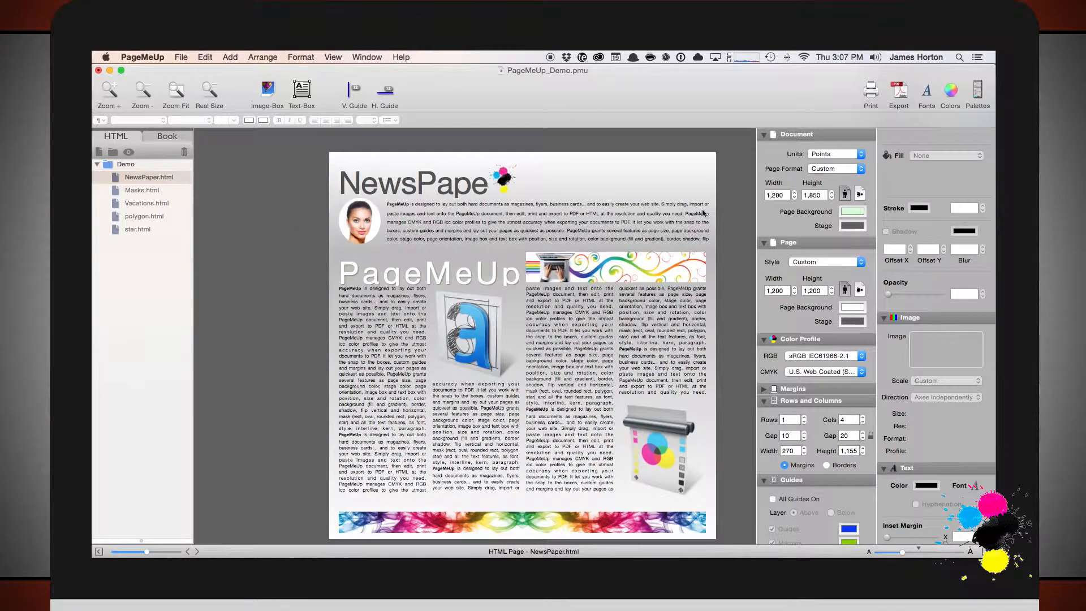
Step: Review the RGB and CMYK color profiles available for the document
{"action": "scroll", "coordinate": [839, 282], "scroll_direction": "down", "scroll_amount": 5}
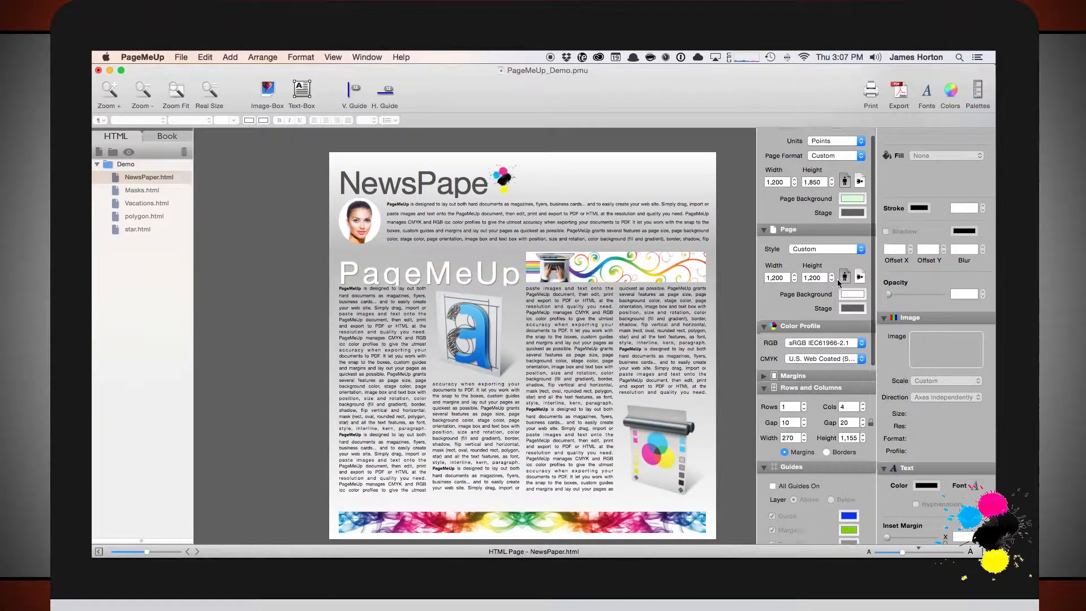
{"action": "scroll", "coordinate": [839, 283], "scroll_direction": "down", "scroll_amount": 1}
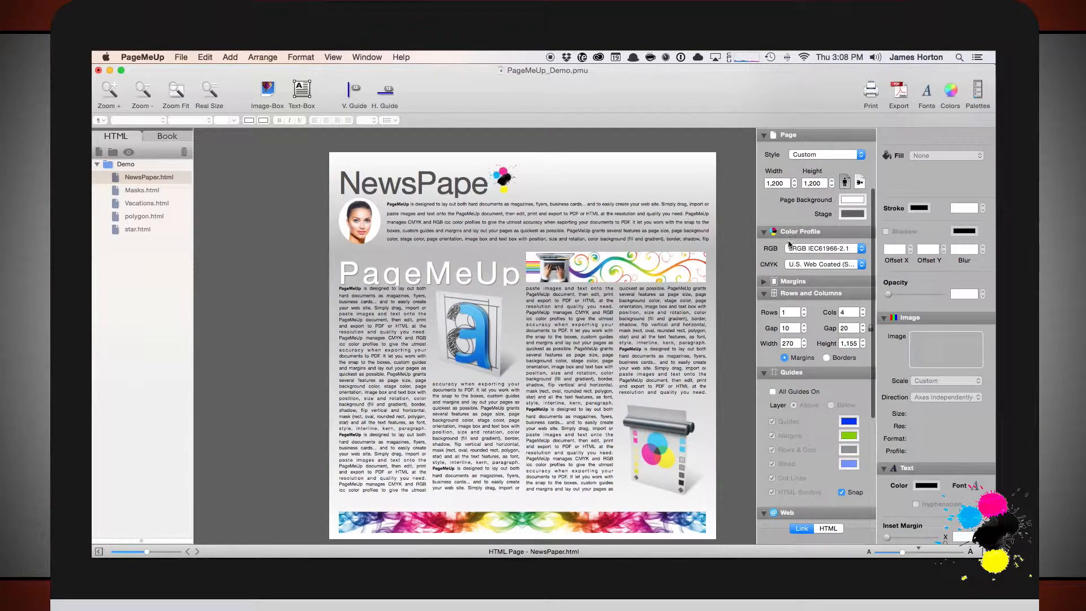
{"action": "left_click", "coordinate": [826, 249]}
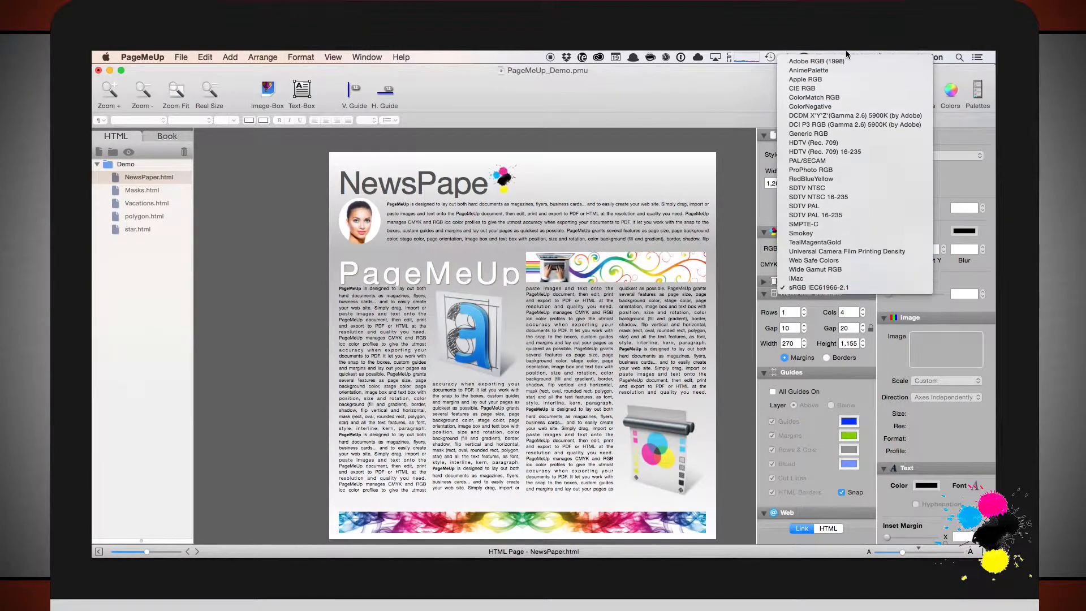
{"action": "left_click", "coordinate": [745, 302]}
{"action": "left_click", "coordinate": [833, 266]}
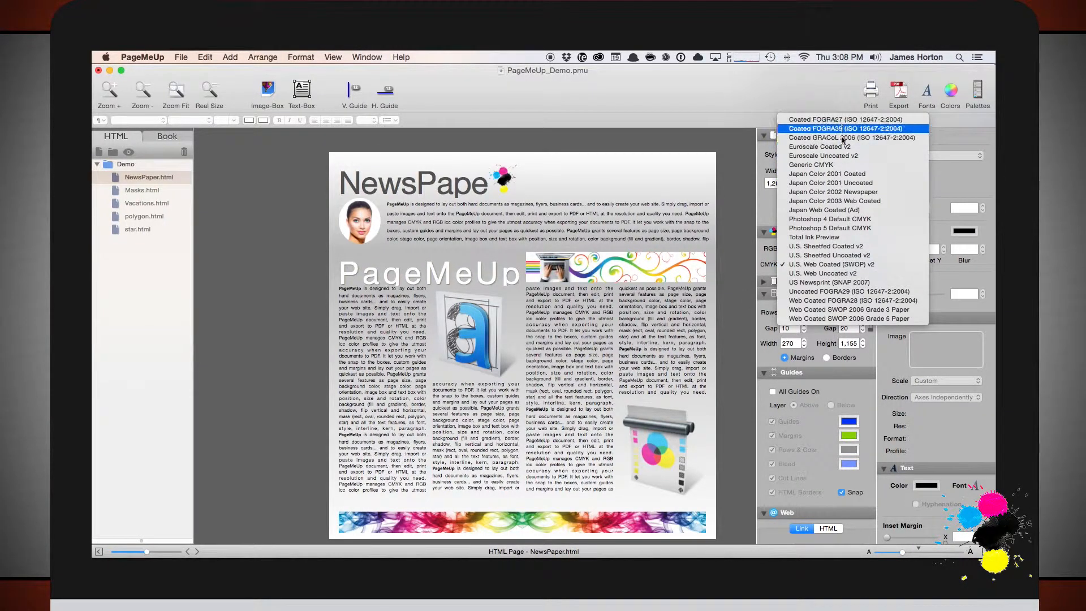
{"action": "left_click", "coordinate": [750, 262]}
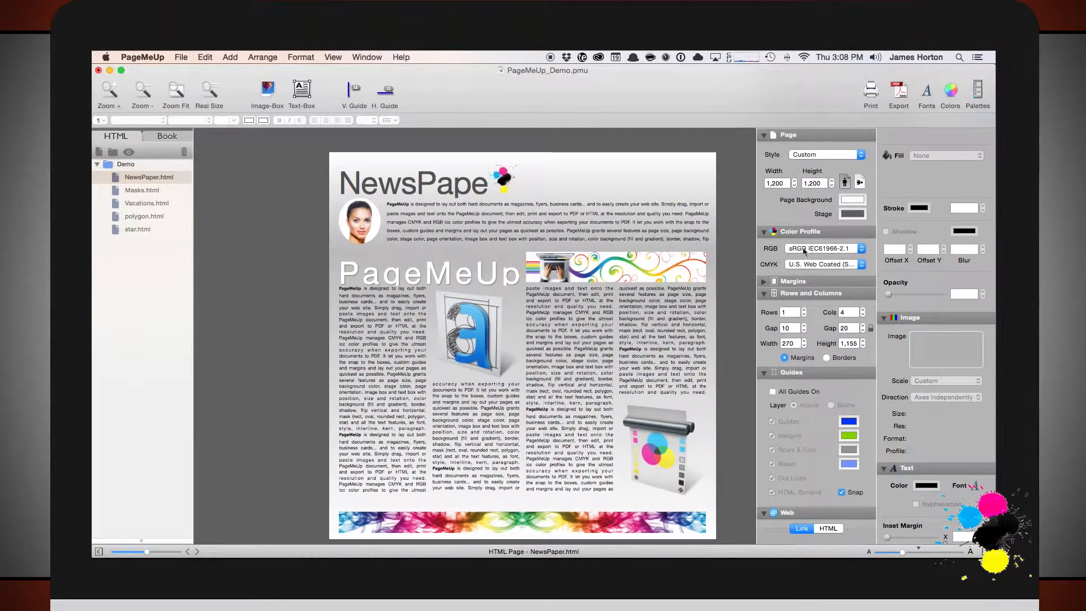
Step: Expand the margin settings and set the page's top margin to 30 points
{"action": "left_click", "coordinate": [763, 281]}
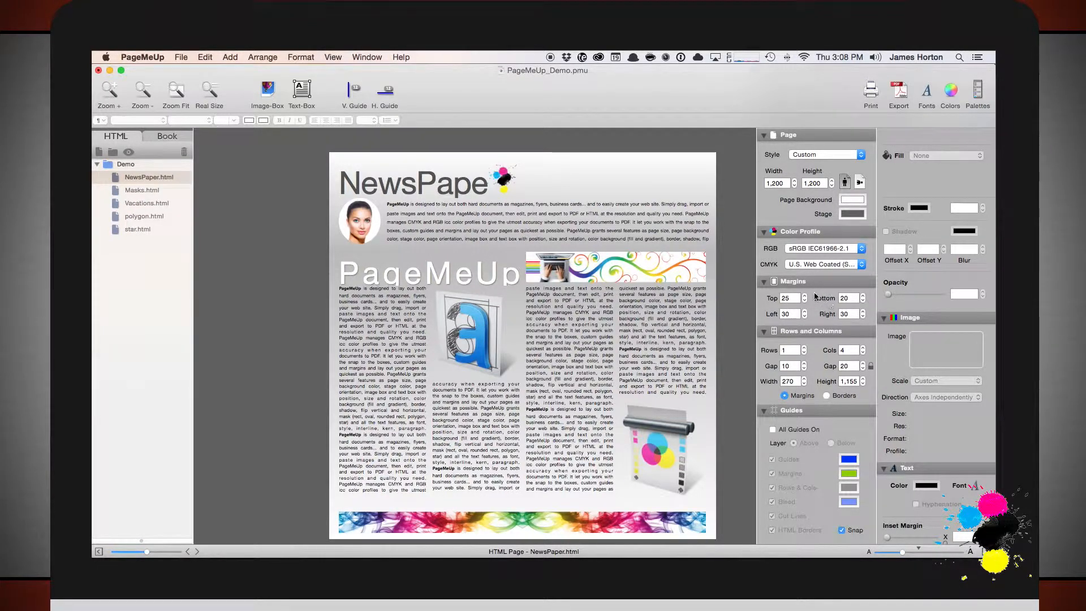
{"action": "left_click", "coordinate": [805, 295]}
{"action": "left_click", "coordinate": [805, 296]}
{"action": "left_click", "coordinate": [805, 301]}
{"action": "left_click", "coordinate": [804, 300]}
{"action": "double_click", "coordinate": [794, 296]}
{"action": "type", "text": "30"}
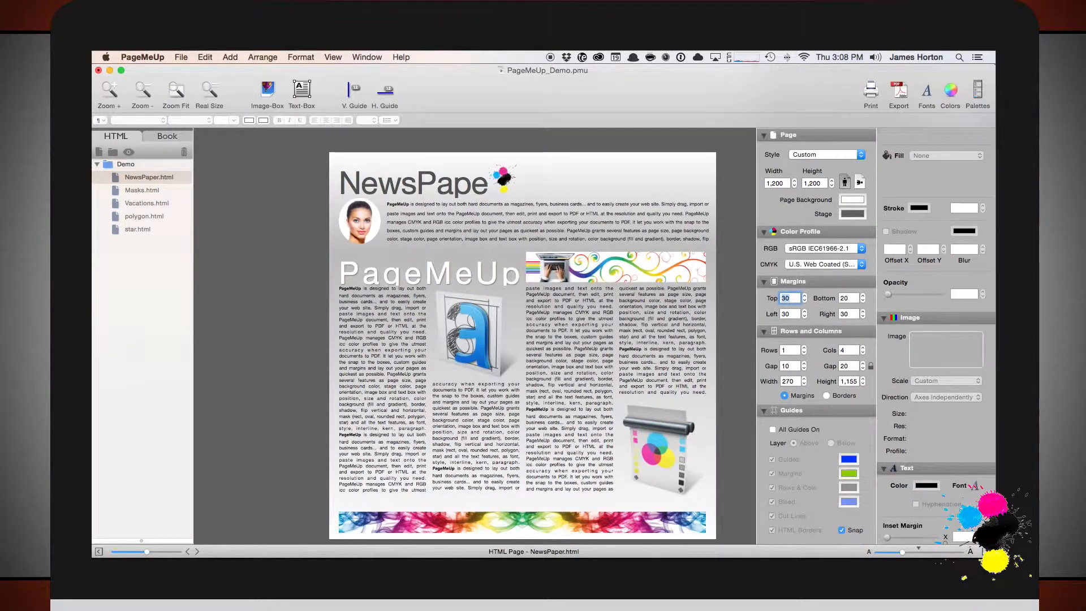
Step: Keep the rows and columns based on Margins and turn on all guides for the page
{"action": "scroll", "coordinate": [824, 323], "scroll_direction": "down", "scroll_amount": 3}
{"action": "scroll", "coordinate": [824, 323], "scroll_direction": "down", "scroll_amount": 3}
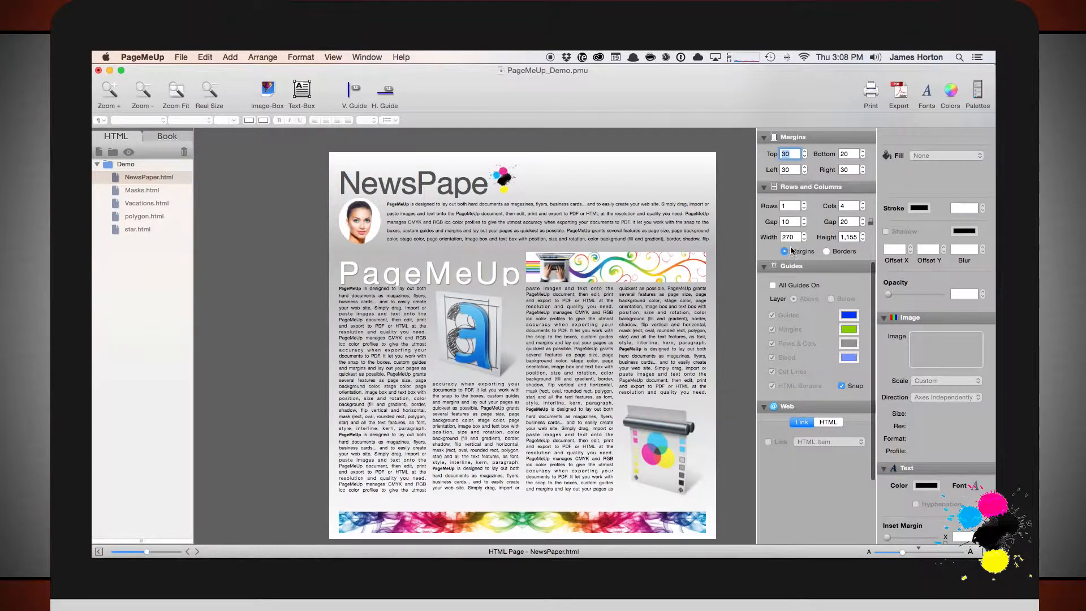
{"action": "left_click", "coordinate": [826, 251]}
{"action": "left_click", "coordinate": [790, 250]}
{"action": "left_click", "coordinate": [773, 285]}
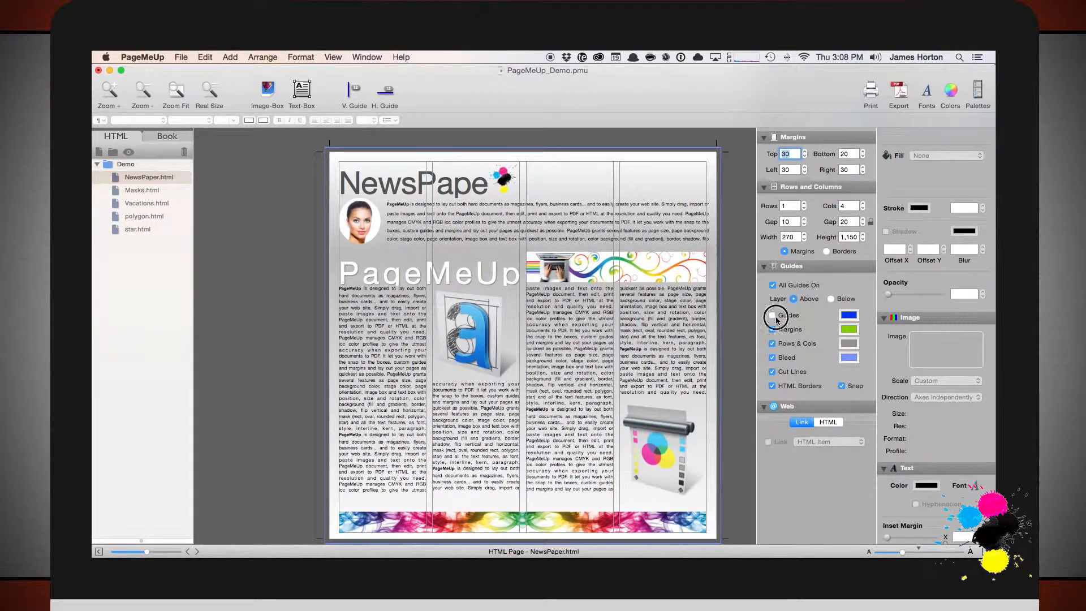
Step: Change the color of the Guides lines to orange-red
{"action": "left_click", "coordinate": [848, 316]}
{"action": "left_click_drag", "start_coordinate": [382, 315], "coordinate": [408, 300]}
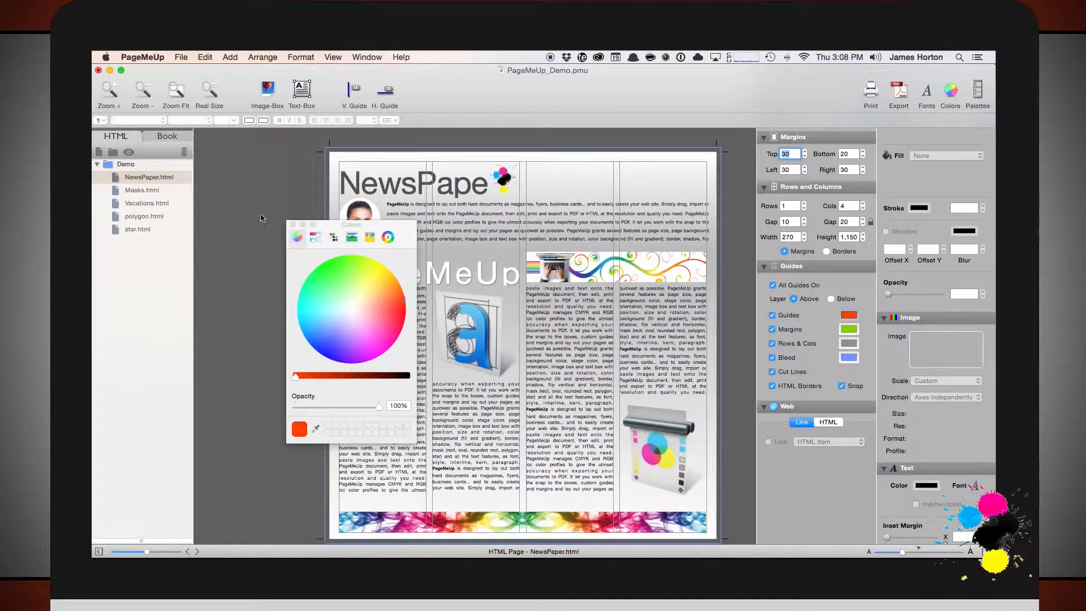
{"action": "left_click", "coordinate": [293, 224]}
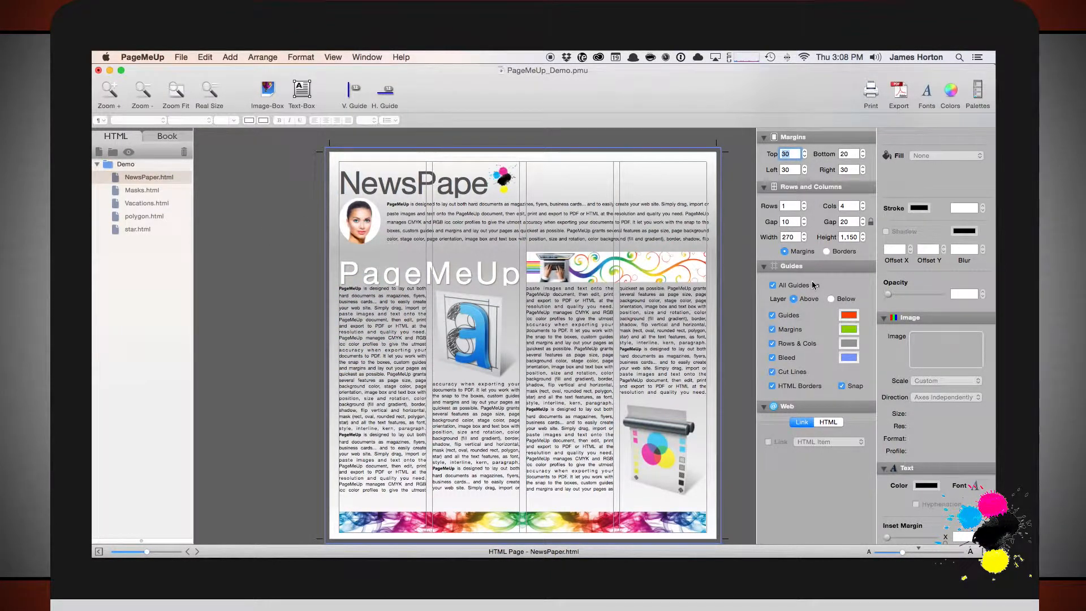
Step: Enable a web link of type HTML Item to the NewsPaper page on the blue letter "a" image
{"action": "scroll", "coordinate": [799, 393], "scroll_direction": "down", "scroll_amount": 5}
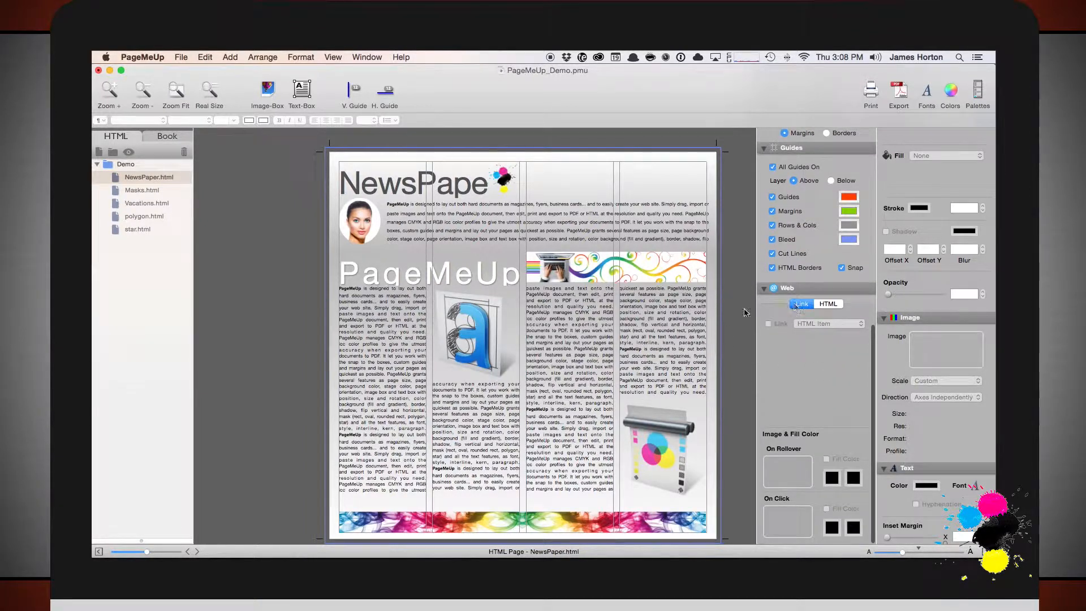
{"action": "left_click", "coordinate": [455, 311]}
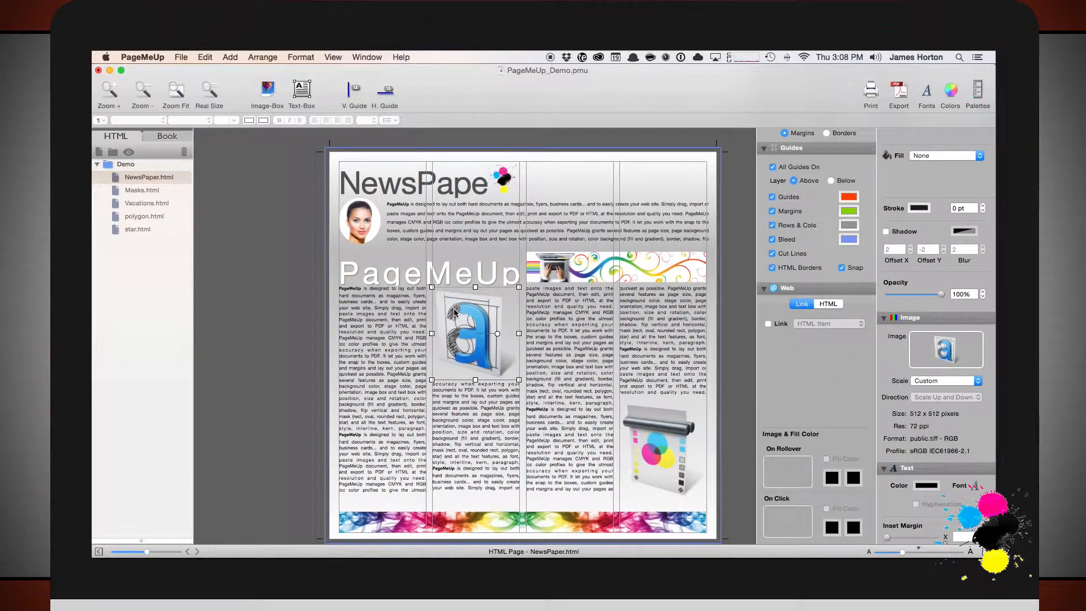
{"action": "left_click", "coordinate": [574, 214]}
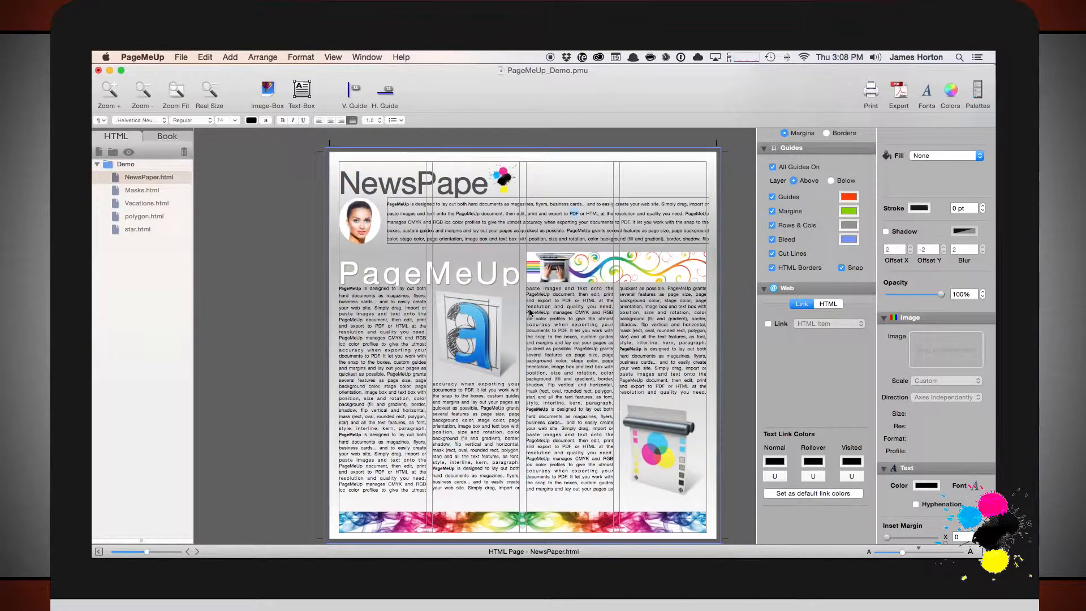
{"action": "left_click", "coordinate": [470, 354]}
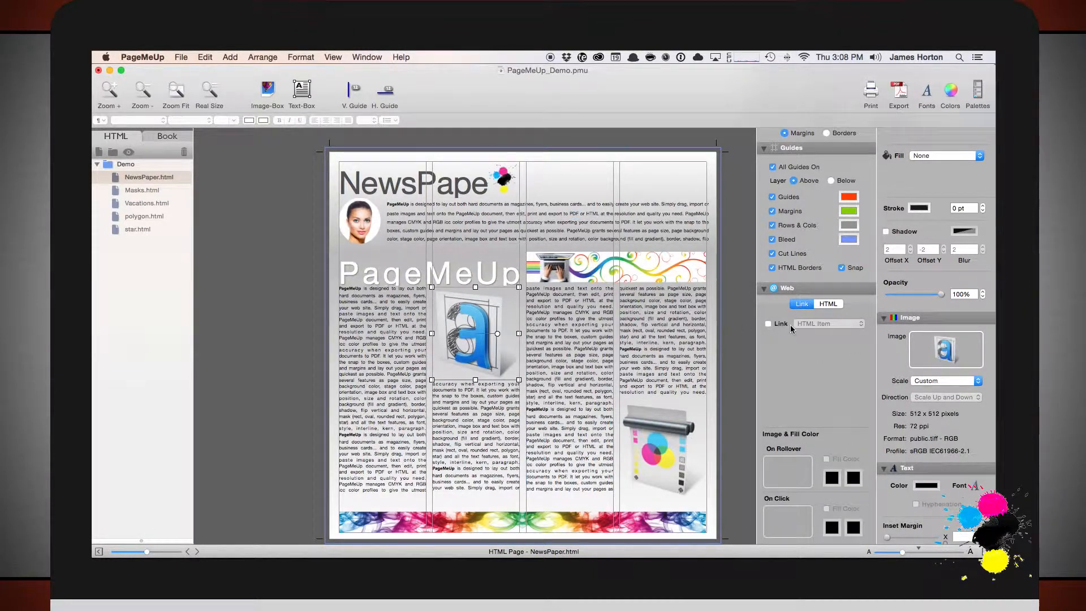
{"action": "left_click", "coordinate": [768, 325]}
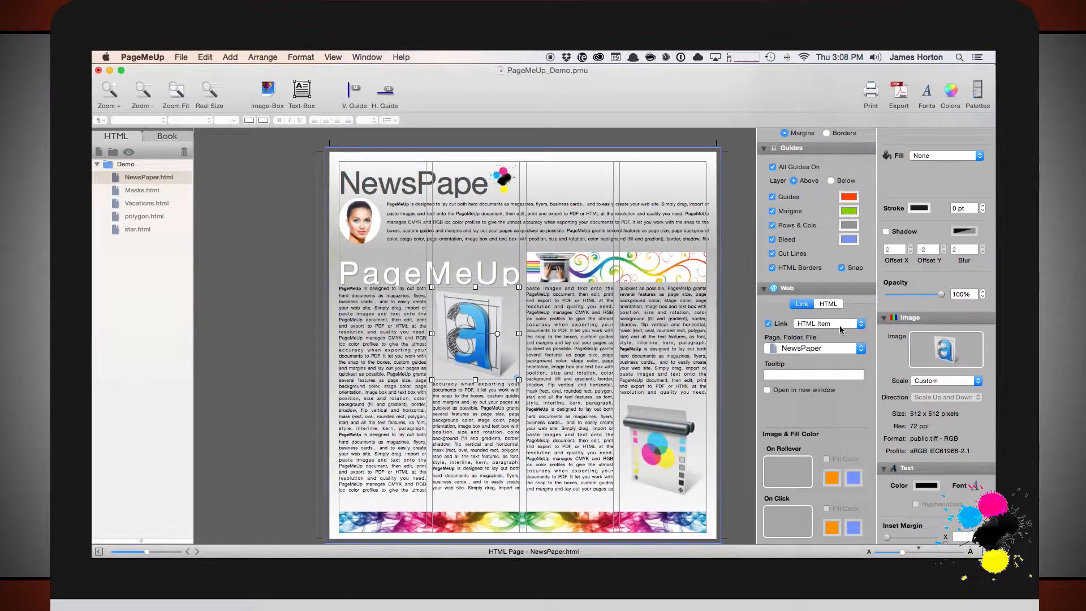
{"action": "left_click", "coordinate": [840, 328]}
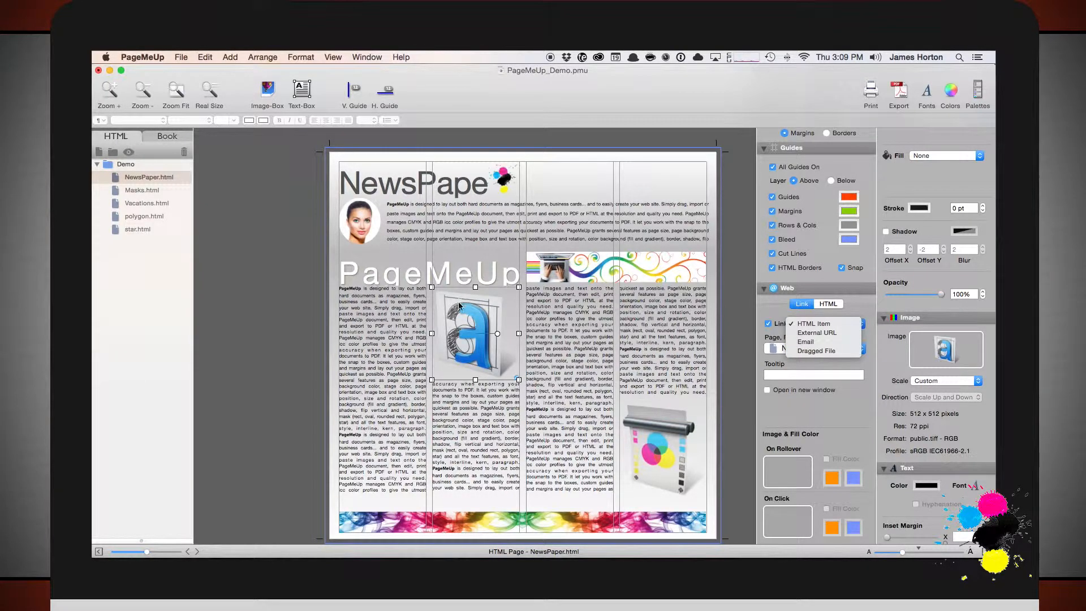
{"action": "left_click", "coordinate": [458, 302]}
Step: Make the letter image's link open in a new window and give it the tooltip "Newspaper"
{"action": "left_click", "coordinate": [768, 391]}
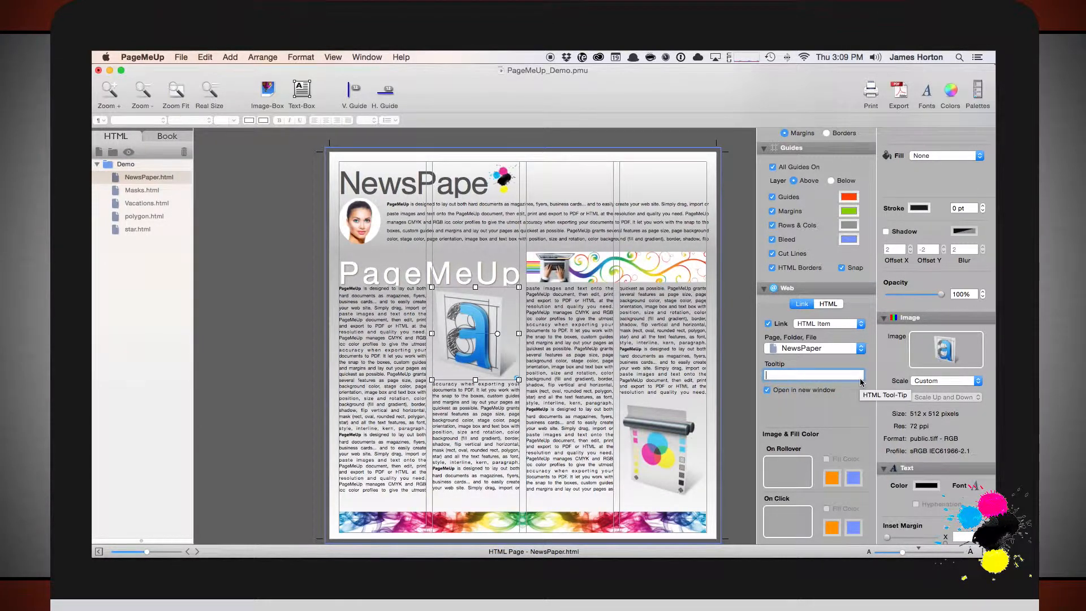
{"action": "type", "text": "Newspaper"}
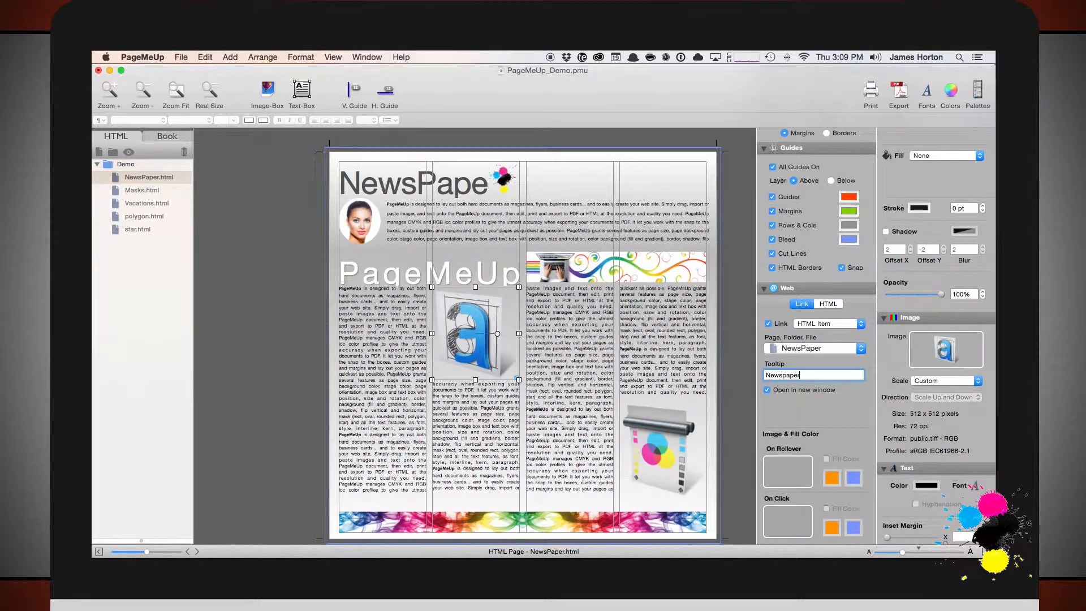
{"action": "left_click", "coordinate": [569, 274]}
{"action": "left_click", "coordinate": [468, 337]}
{"action": "scroll", "coordinate": [818, 471], "scroll_direction": "down", "scroll_amount": 2}
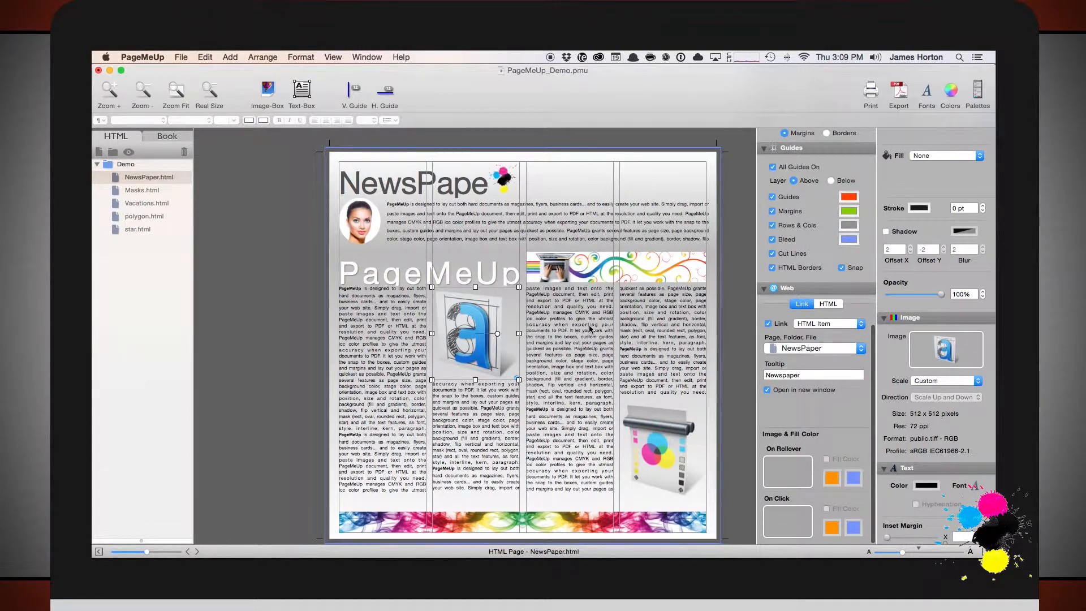
Step: Shrink the letter "a" image to about 265 wide by 281 high and rotate it to 75°
{"action": "left_click", "coordinate": [376, 233]}
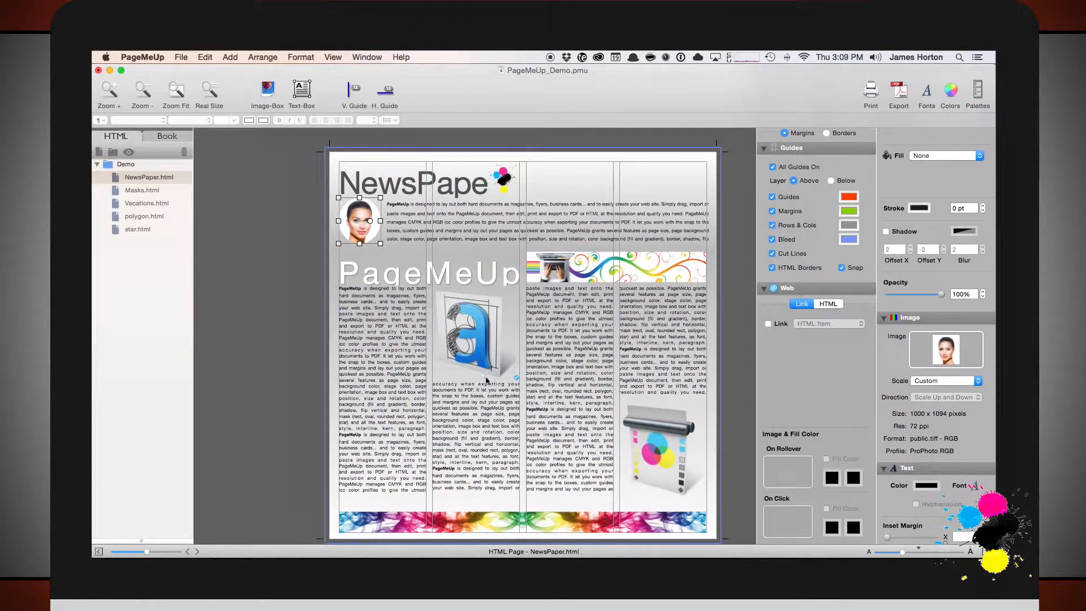
{"action": "left_click", "coordinate": [451, 369]}
{"action": "scroll", "coordinate": [948, 215], "scroll_direction": "up", "scroll_amount": 5}
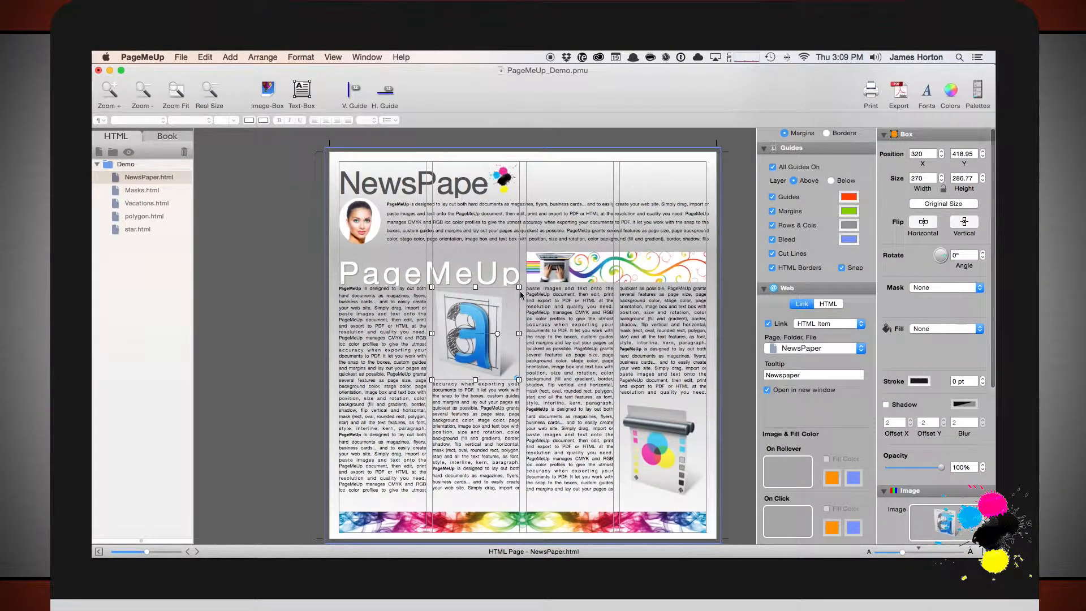
{"action": "mouse_move", "coordinate": [520, 286]}
{"action": "left_mouse_down"}
{"action": "mouse_move", "coordinate": [628, 220]}
{"action": "mouse_move", "coordinate": [557, 249]}
{"action": "mouse_move", "coordinate": [613, 230]}
{"action": "mouse_move", "coordinate": [650, 189]}
{"action": "mouse_move", "coordinate": [511, 272]}
{"action": "mouse_move", "coordinate": [550, 261]}
{"action": "mouse_move", "coordinate": [521, 287]}
{"action": "left_mouse_up"}
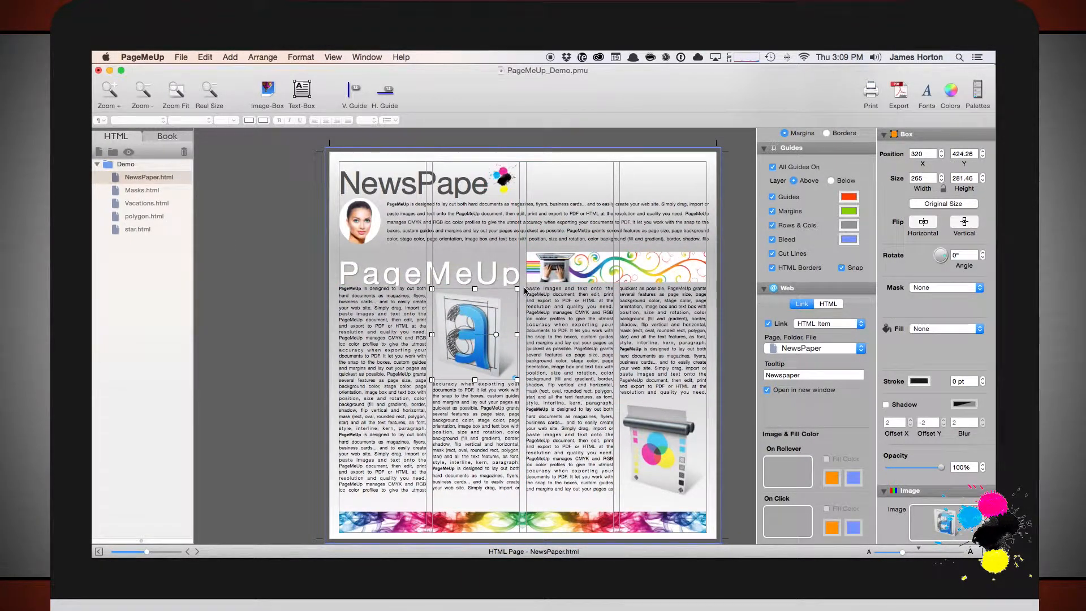
{"action": "mouse_move", "coordinate": [940, 263]}
{"action": "left_mouse_down"}
{"action": "mouse_move", "coordinate": [956, 260]}
{"action": "mouse_move", "coordinate": [940, 235]}
{"action": "mouse_move", "coordinate": [950, 244]}
{"action": "left_mouse_up"}
{"action": "mouse_move", "coordinate": [487, 318]}
{"action": "left_mouse_down"}
{"action": "mouse_move", "coordinate": [497, 356]}
{"action": "mouse_move", "coordinate": [482, 352]}
{"action": "mouse_move", "coordinate": [490, 308]}
{"action": "mouse_move", "coordinate": [479, 311]}
{"action": "left_mouse_up"}
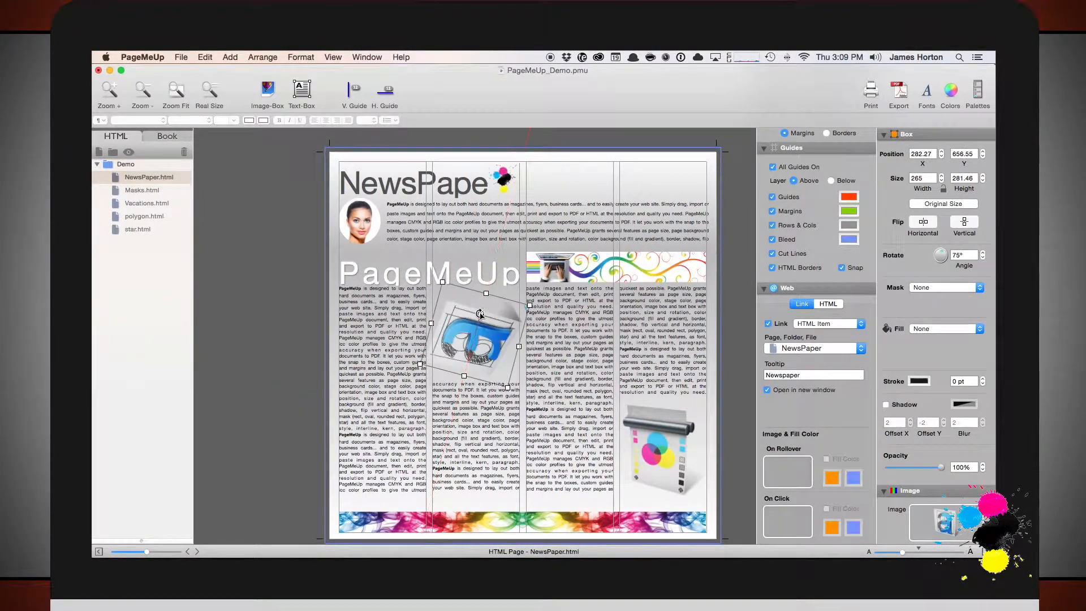
Step: Try the different mask shapes on the rotated letter image, ending with Star
{"action": "left_click", "coordinate": [956, 287]}
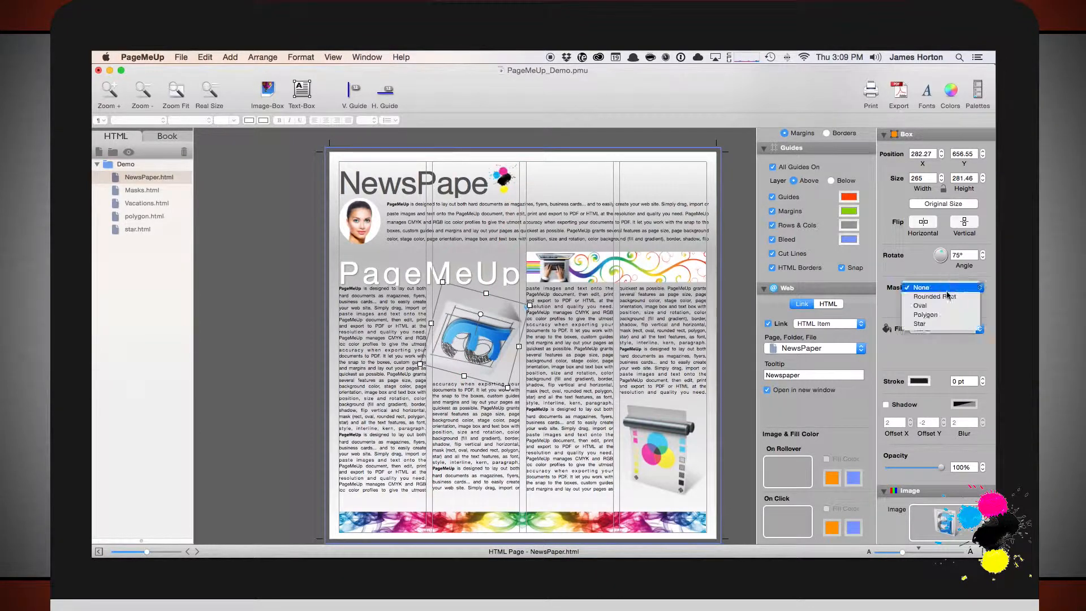
{"action": "left_click", "coordinate": [945, 289]}
{"action": "left_click", "coordinate": [945, 289]}
{"action": "left_click", "coordinate": [941, 296]}
{"action": "left_click", "coordinate": [943, 288]}
{"action": "left_click", "coordinate": [928, 297]}
{"action": "left_click", "coordinate": [932, 288]}
{"action": "left_click", "coordinate": [930, 298]}
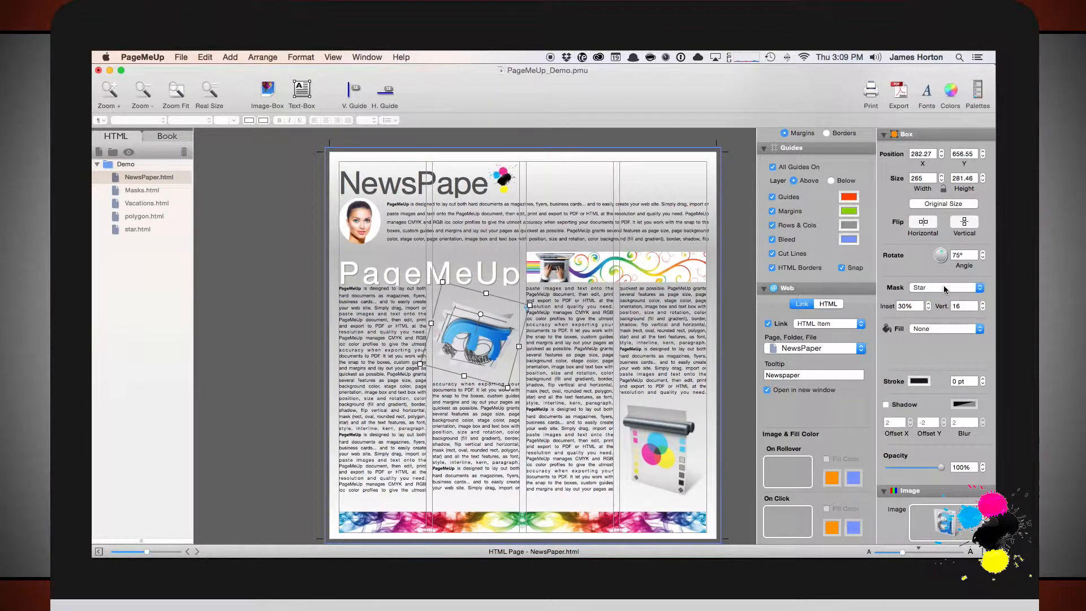
Step: Try a Polygon mask on the letter image and raise its number of sides to 10
{"action": "left_click", "coordinate": [945, 288]}
{"action": "left_click", "coordinate": [943, 279]}
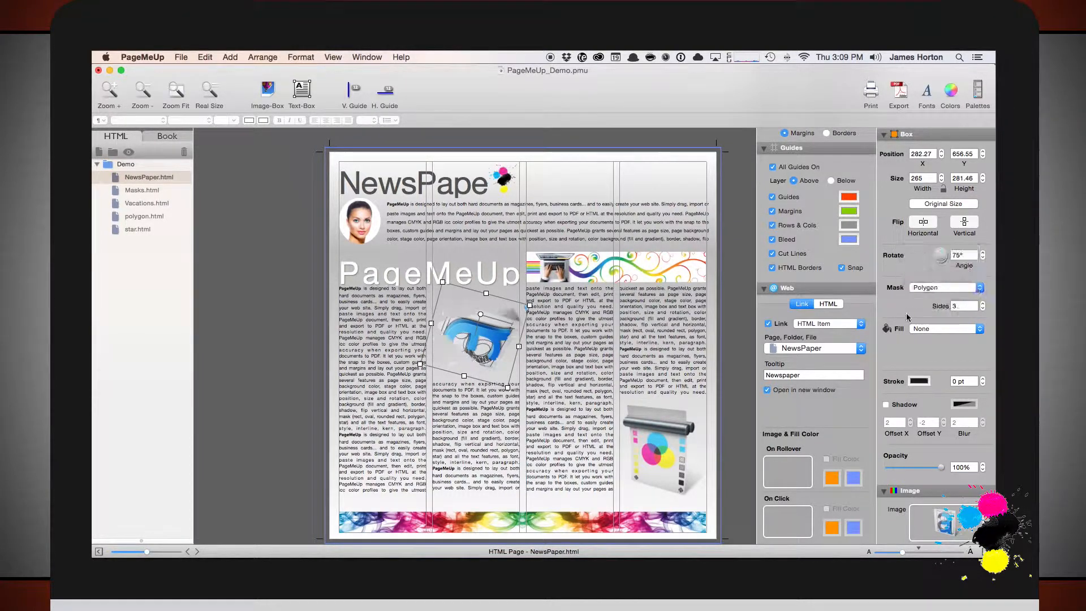
{"action": "left_click", "coordinate": [983, 303]}
{"action": "left_click", "coordinate": [983, 303]}
{"action": "left_click", "coordinate": [983, 303]}
{"action": "left_click", "coordinate": [983, 303]}
{"action": "left_click", "coordinate": [983, 303]}
{"action": "left_click", "coordinate": [983, 303]}
{"action": "left_click", "coordinate": [983, 303]}
Step: Mask the letter image with a Star shape using a 35% inset and 24 vertices
{"action": "left_click", "coordinate": [970, 290]}
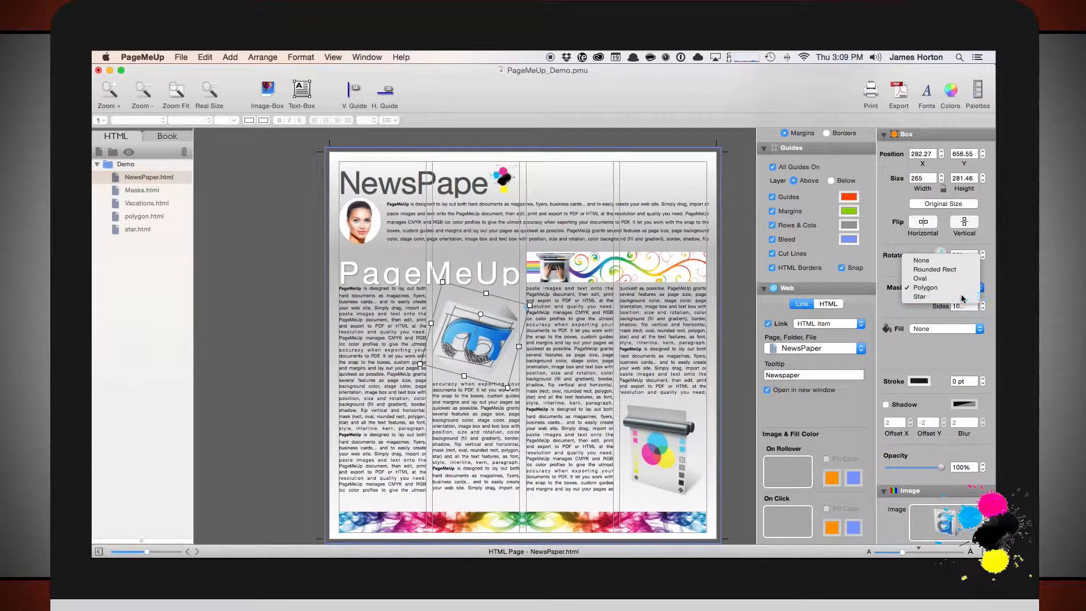
{"action": "left_click", "coordinate": [965, 296]}
{"action": "left_click", "coordinate": [928, 304]}
{"action": "left_click", "coordinate": [928, 303]}
{"action": "left_click", "coordinate": [928, 303]}
{"action": "left_click", "coordinate": [928, 303]}
{"action": "left_click", "coordinate": [982, 303]}
{"action": "left_click", "coordinate": [982, 303]}
{"action": "left_click", "coordinate": [981, 303]}
{"action": "left_click", "coordinate": [982, 304]}
{"action": "left_click", "coordinate": [982, 304]}
{"action": "left_click", "coordinate": [982, 304]}
{"action": "left_click", "coordinate": [982, 304]}
{"action": "left_click", "coordinate": [983, 303]}
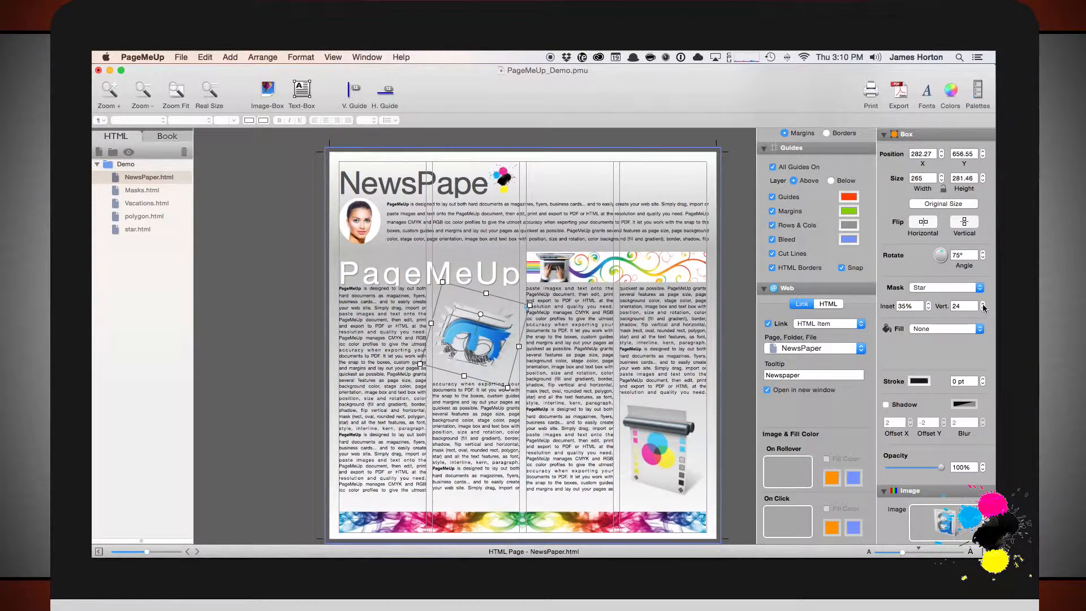
Step: Try a color fill and a gradient fill behind the star-masked image, and set the fill back to None
{"action": "left_click", "coordinate": [925, 331]}
{"action": "left_click", "coordinate": [936, 320]}
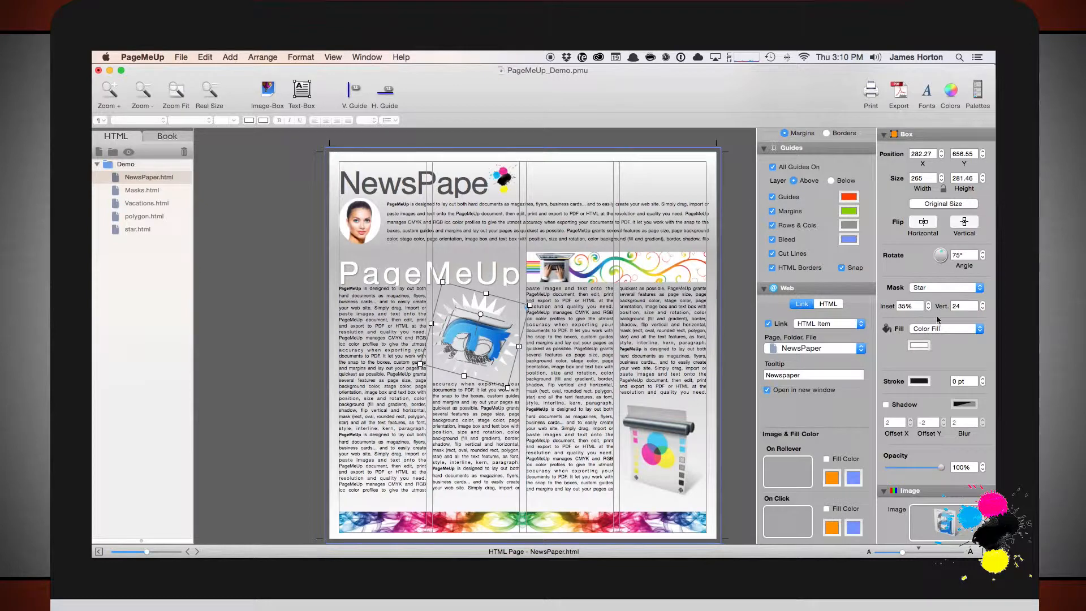
{"action": "left_click", "coordinate": [940, 329]}
{"action": "left_click", "coordinate": [941, 338]}
{"action": "left_click", "coordinate": [943, 330]}
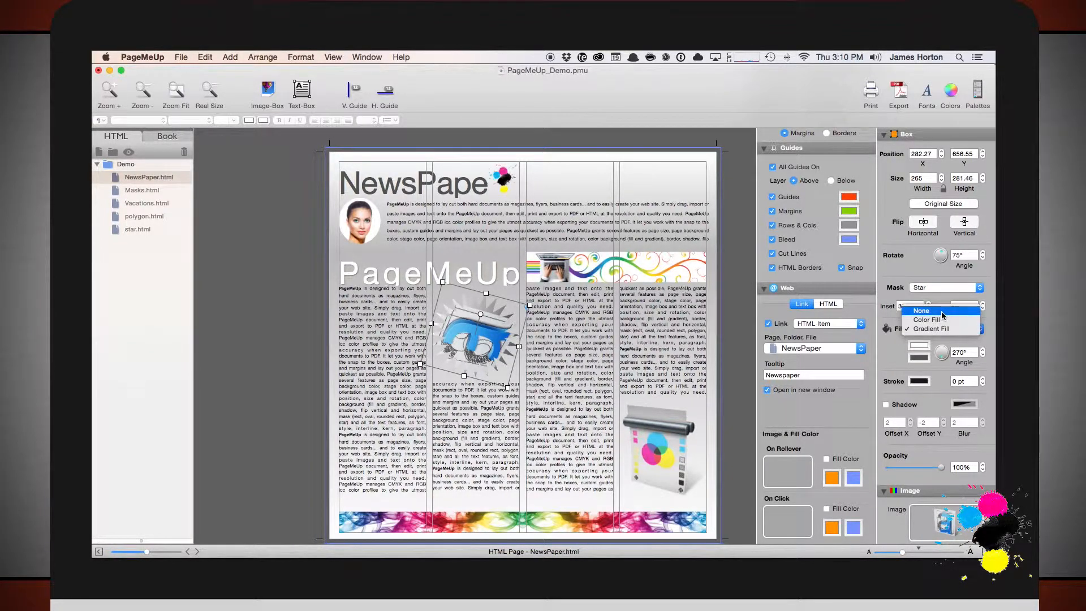
{"action": "left_click", "coordinate": [942, 312]}
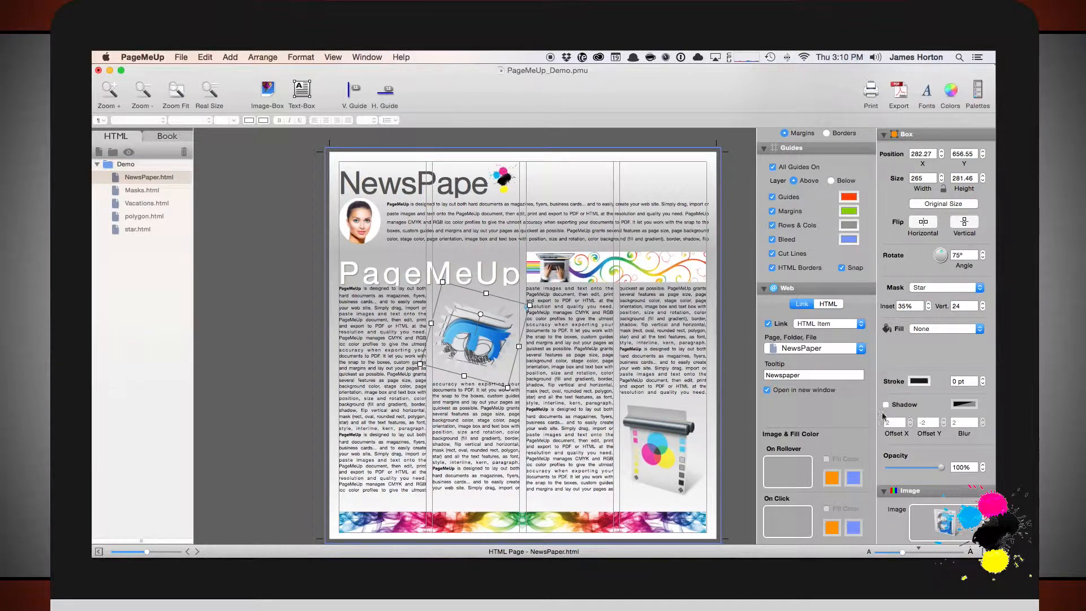
Step: Turn on the shadow for the star-masked image and set its stroke to 8 pt
{"action": "left_click", "coordinate": [886, 404]}
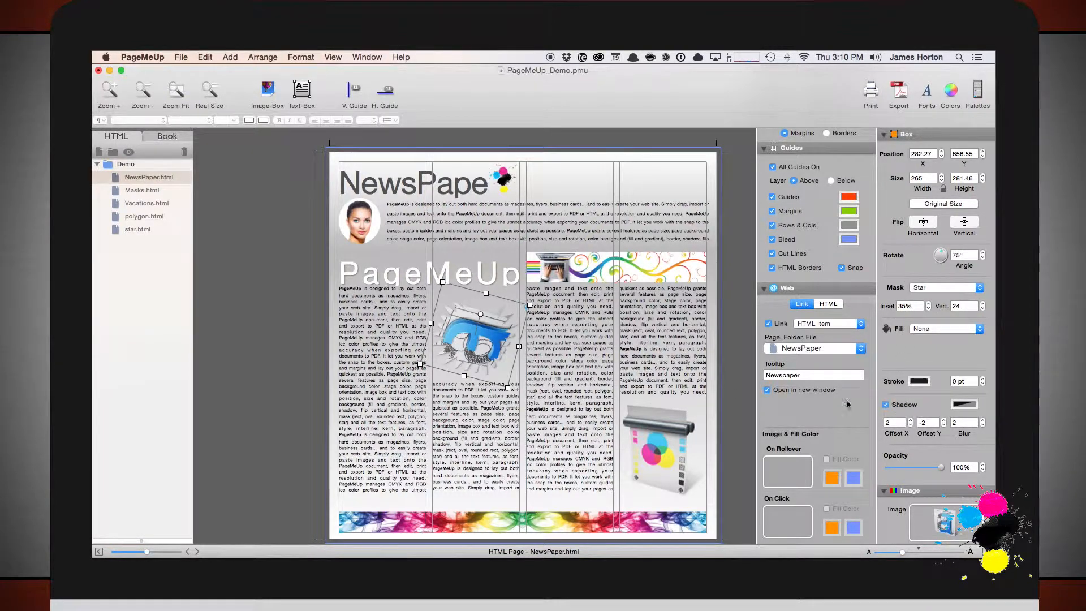
{"action": "left_click", "coordinate": [983, 380]}
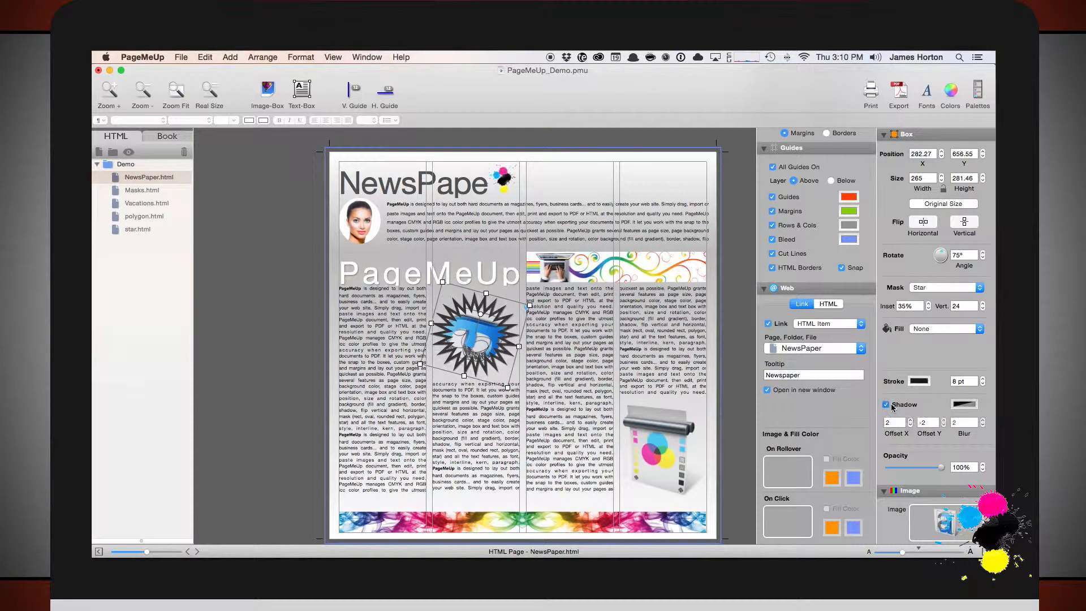
Step: Set the star-masked image's scale to Scale to Fit, keeping its direction at Scale Up and Down
{"action": "scroll", "coordinate": [930, 403], "scroll_direction": "down", "scroll_amount": 5}
{"action": "scroll", "coordinate": [930, 403], "scroll_direction": "down", "scroll_amount": 5}
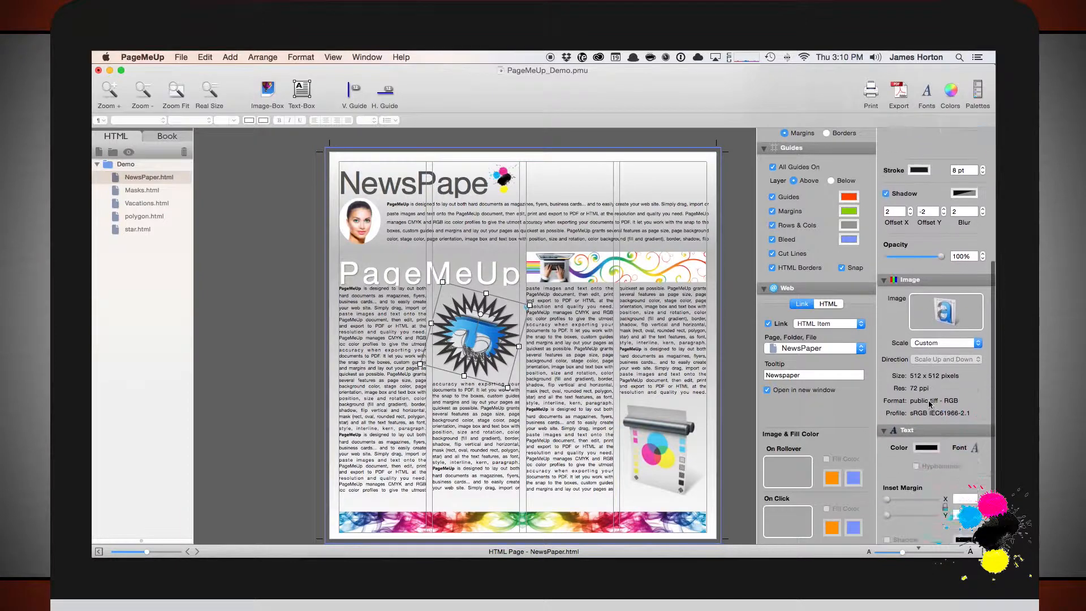
{"action": "left_click", "coordinate": [939, 315]}
{"action": "left_click", "coordinate": [931, 305]}
{"action": "left_click", "coordinate": [937, 313]}
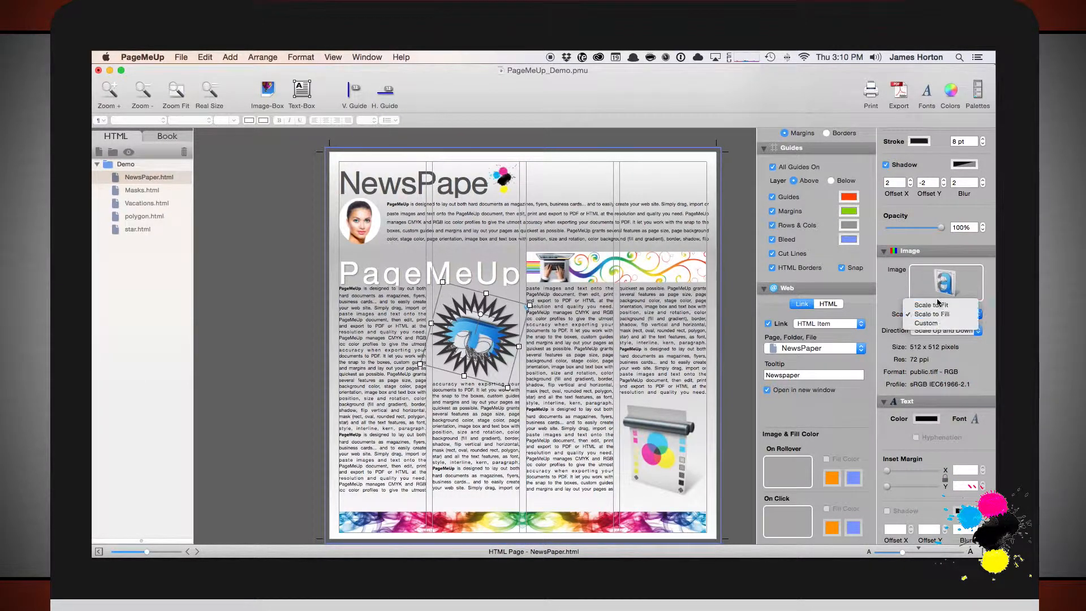
{"action": "left_click", "coordinate": [937, 304]}
{"action": "left_click", "coordinate": [937, 333]}
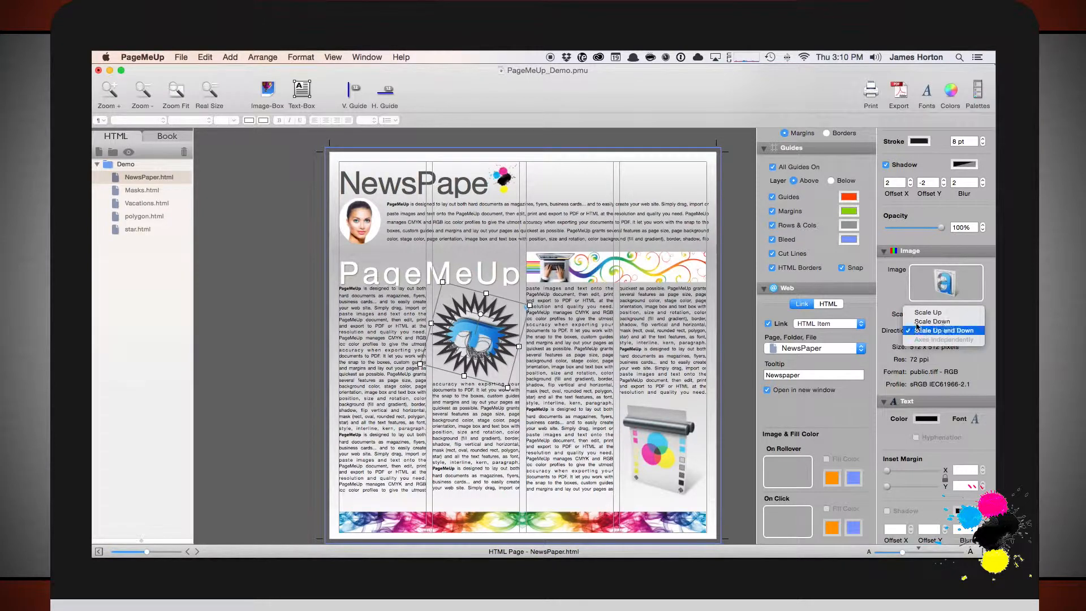
{"action": "left_click", "coordinate": [937, 331]}
{"action": "left_click", "coordinate": [937, 333]}
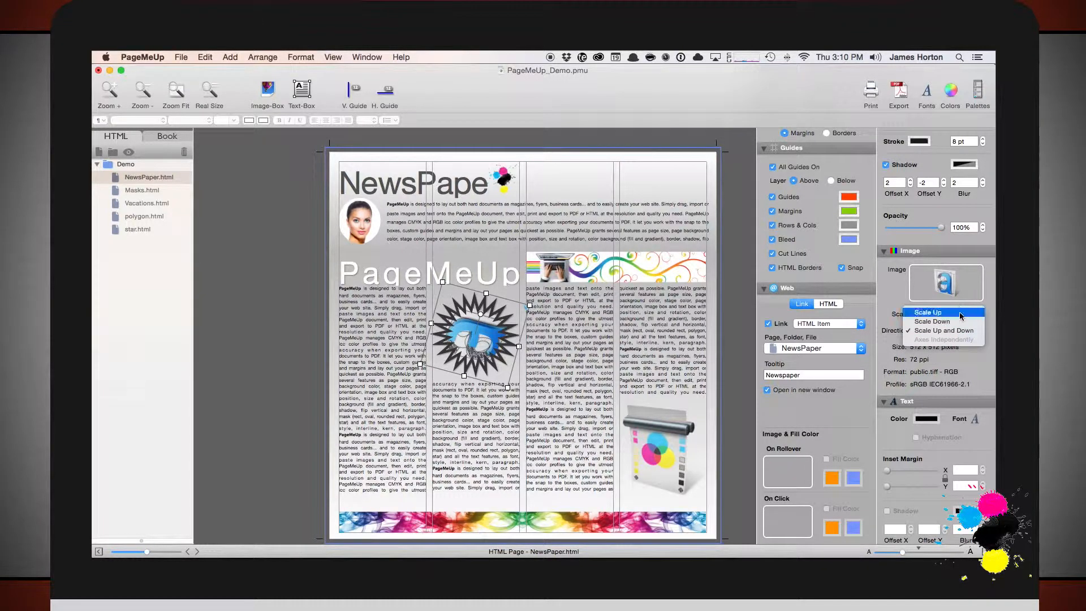
{"action": "left_click", "coordinate": [934, 373]}
Step: Select all the article text flowing through the columns and change its color to bright orange-red
{"action": "scroll", "coordinate": [927, 408], "scroll_direction": "down", "scroll_amount": 2}
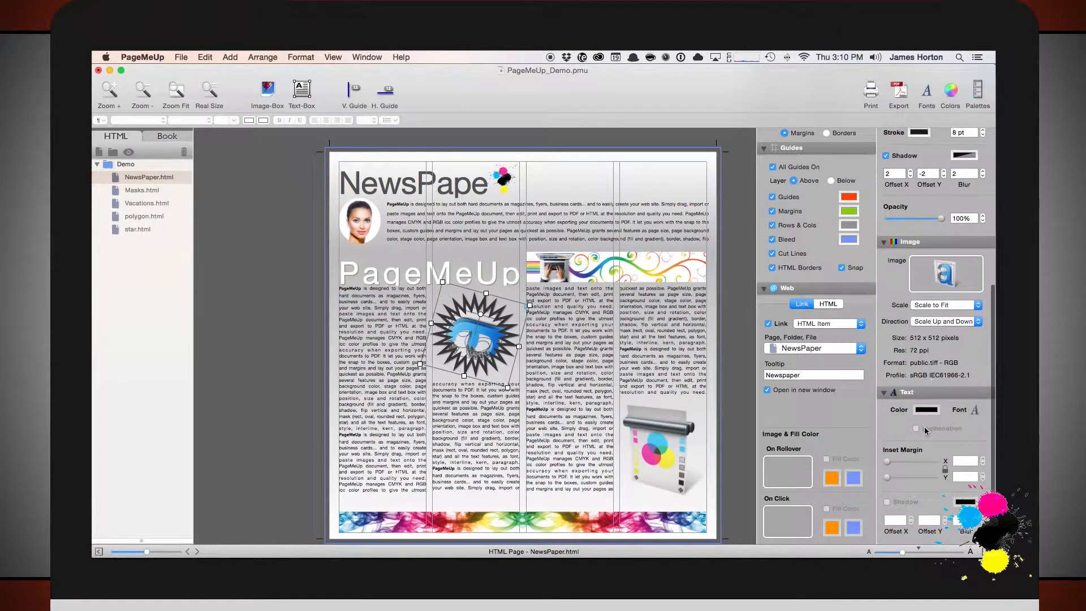
{"action": "left_click", "coordinate": [595, 315]}
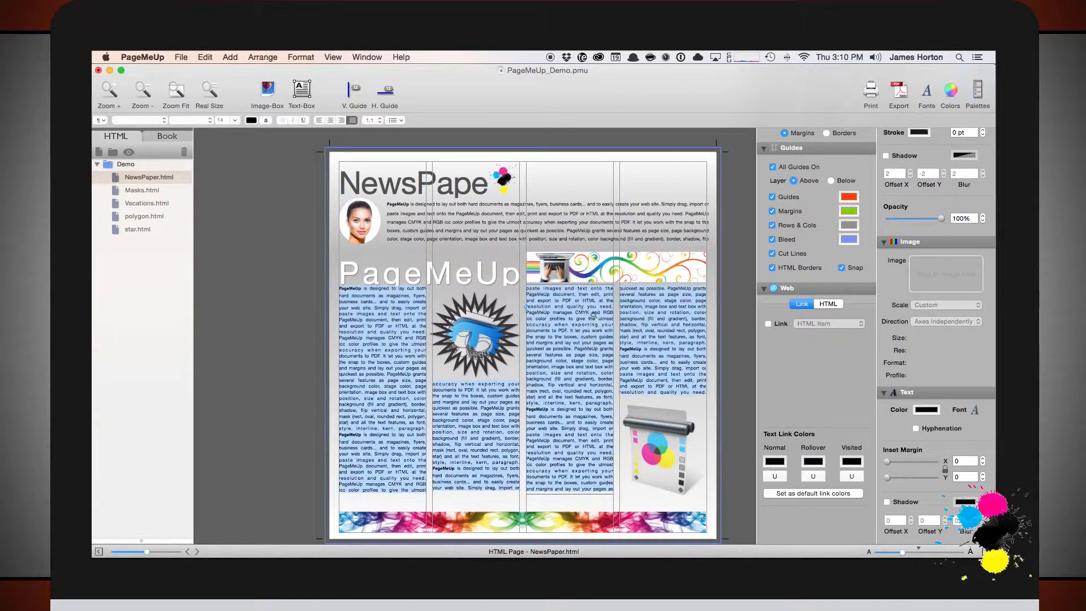
{"action": "left_click", "coordinate": [927, 410]}
{"action": "left_click_drag", "start_coordinate": [347, 382], "coordinate": [359, 376]}
{"action": "left_click_drag", "start_coordinate": [367, 280], "coordinate": [427, 308]}
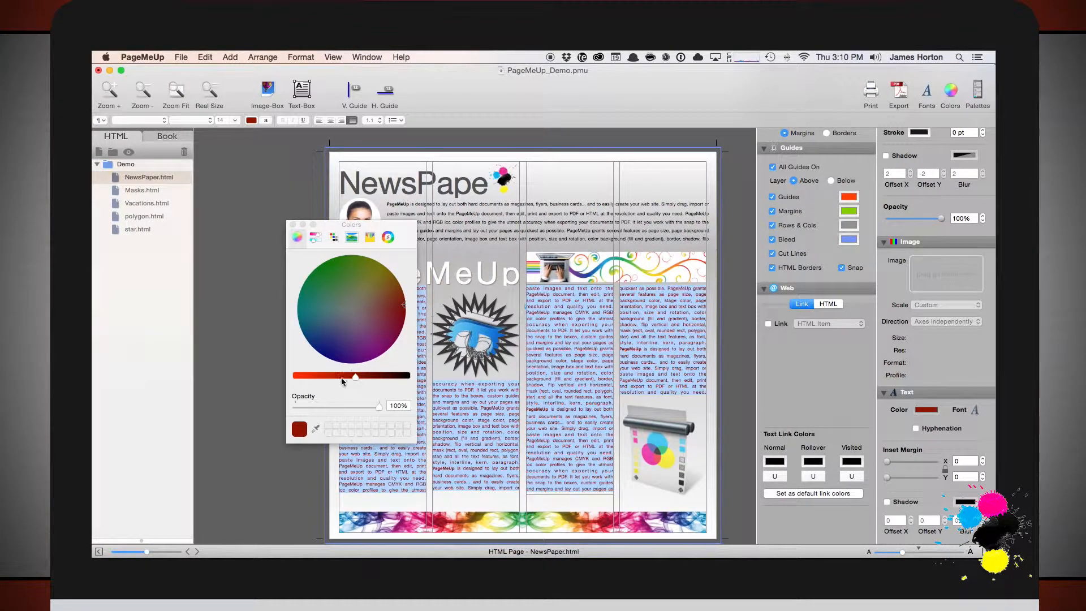
{"action": "left_click_drag", "start_coordinate": [355, 377], "coordinate": [245, 371]}
{"action": "left_click", "coordinate": [292, 224]}
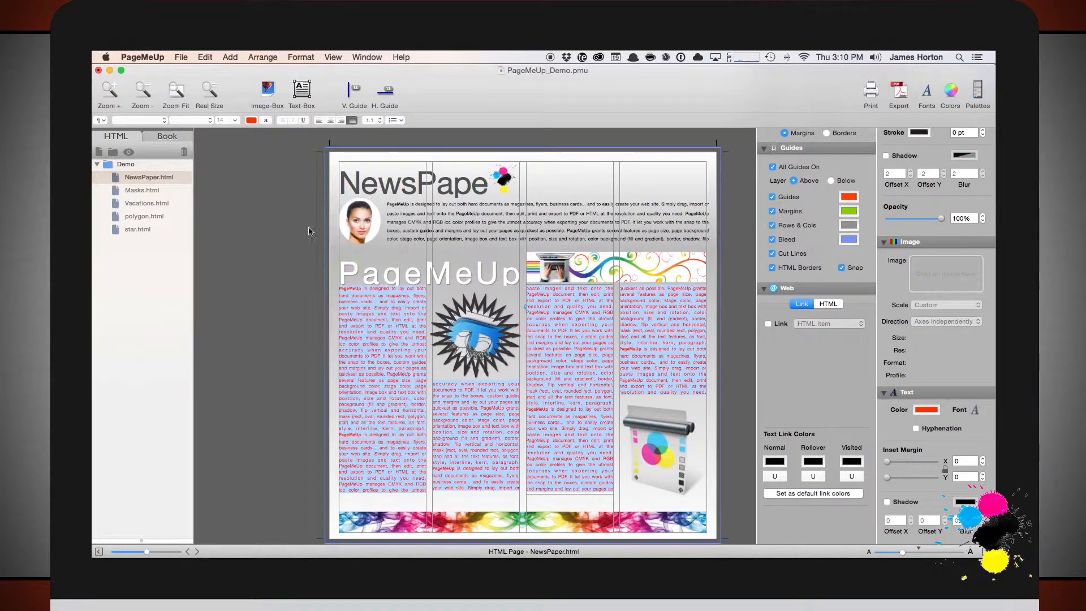
Step: Try hyphenation on the third column's text box, turn it off again, and set the X and Y inset margins to 6
{"action": "left_click", "coordinate": [556, 322]}
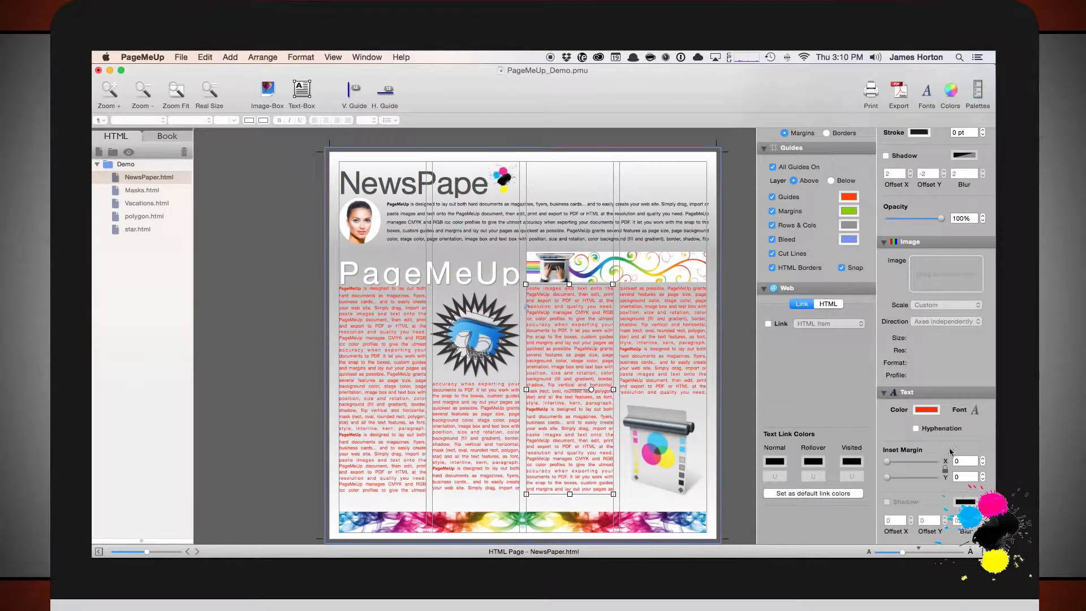
{"action": "left_click", "coordinate": [916, 429]}
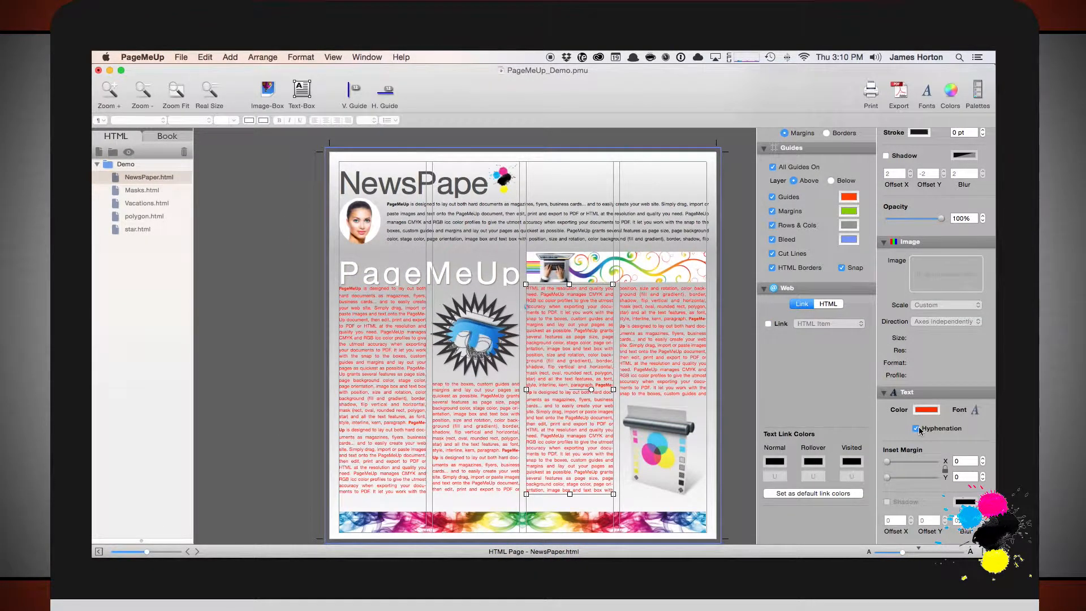
{"action": "left_click", "coordinate": [918, 428]}
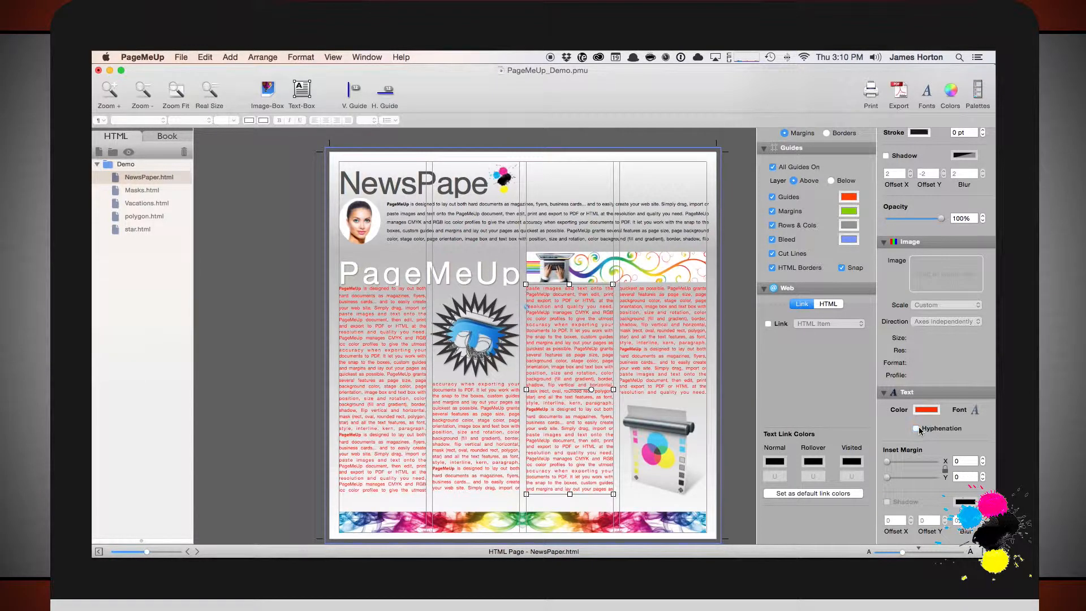
{"action": "left_click", "coordinate": [983, 459]}
{"action": "left_click_drag", "start_coordinate": [983, 460], "coordinate": [983, 463]}
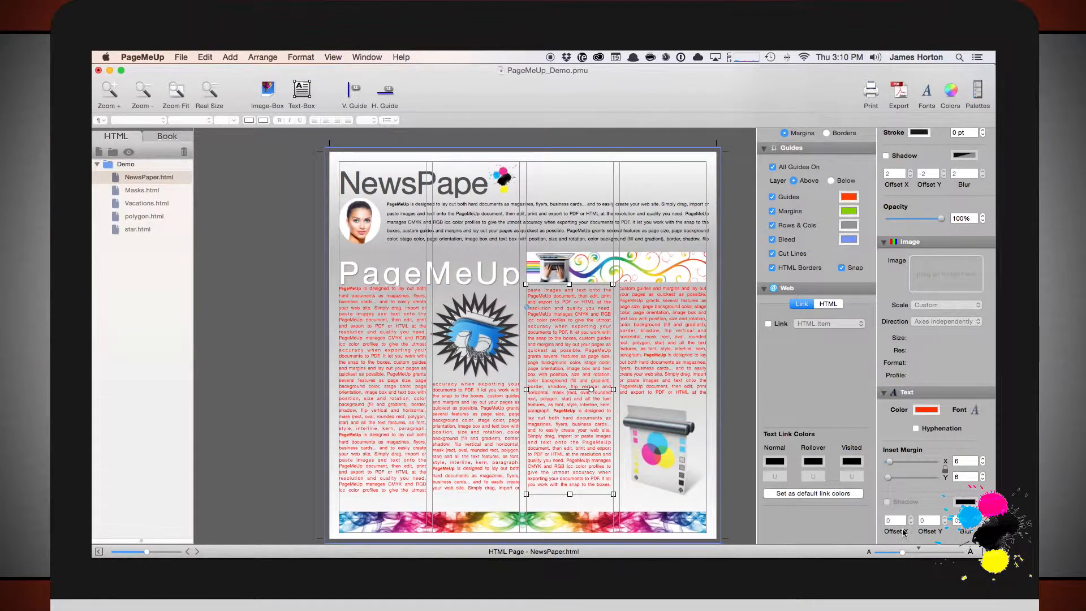
Step: Try the text shadow on the third column's text and turn it off again
{"action": "double_click", "coordinate": [544, 380]}
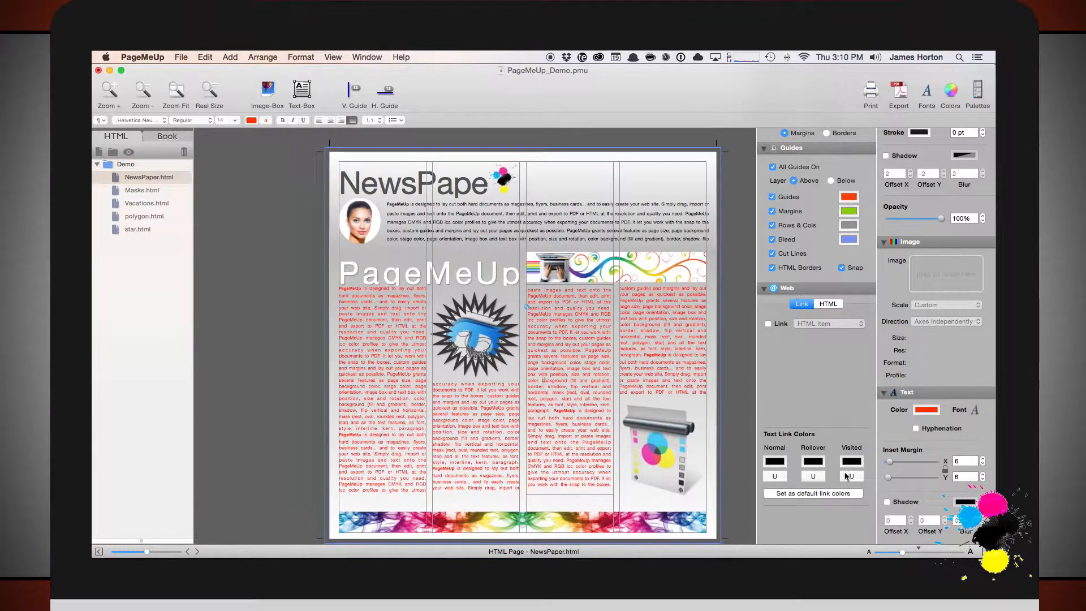
{"action": "left_click", "coordinate": [897, 504]}
{"action": "left_click", "coordinate": [891, 503]}
{"action": "left_click", "coordinate": [890, 502]}
{"action": "left_click", "coordinate": [890, 503]}
Step: Select all the article text, try left, centered and right alignment, and restore full justification
{"action": "key", "text": "super+a"}
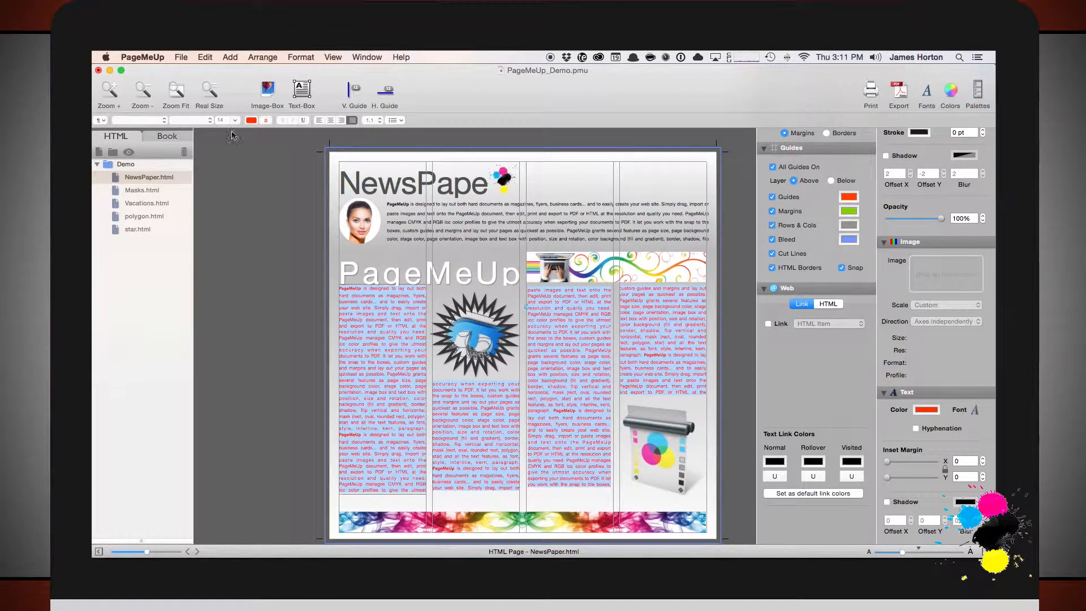
{"action": "left_click", "coordinate": [325, 121]}
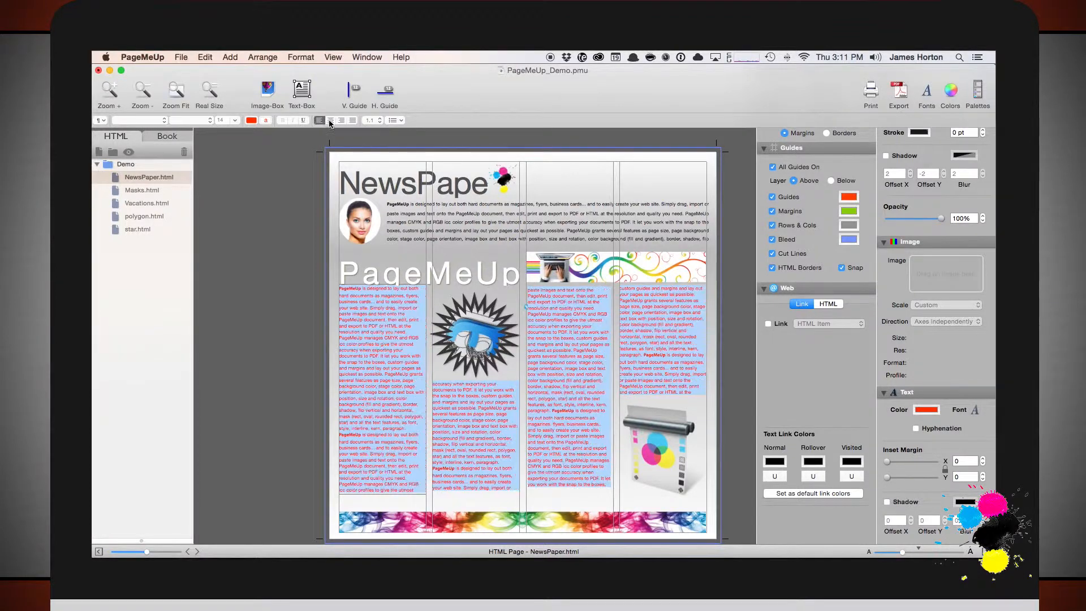
{"action": "left_click", "coordinate": [333, 120]}
{"action": "left_click", "coordinate": [341, 120]}
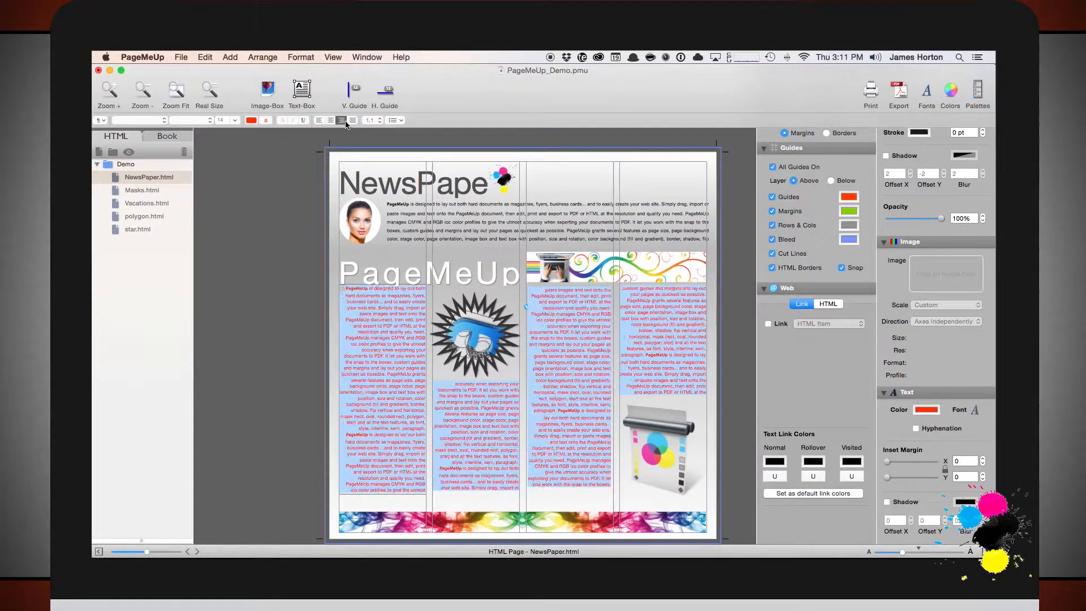
{"action": "left_click", "coordinate": [352, 121]}
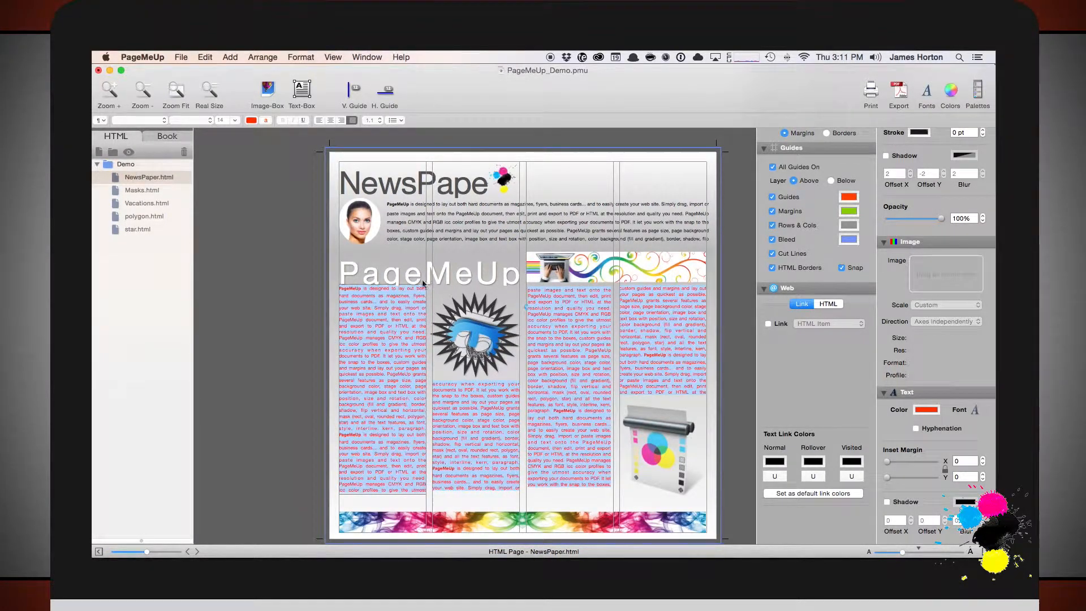
Step: Set the selected article text's line spacing to 2.0 and apply the a) b) c) list style, then deselect it
{"action": "left_click", "coordinate": [379, 121]}
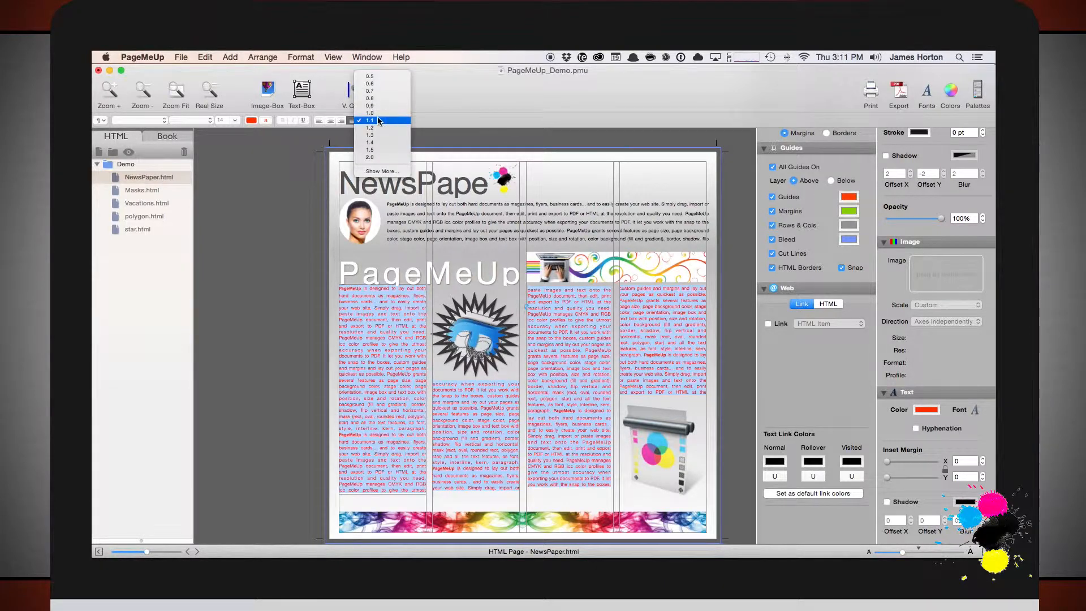
{"action": "left_click", "coordinate": [375, 178]}
{"action": "left_click", "coordinate": [401, 120]}
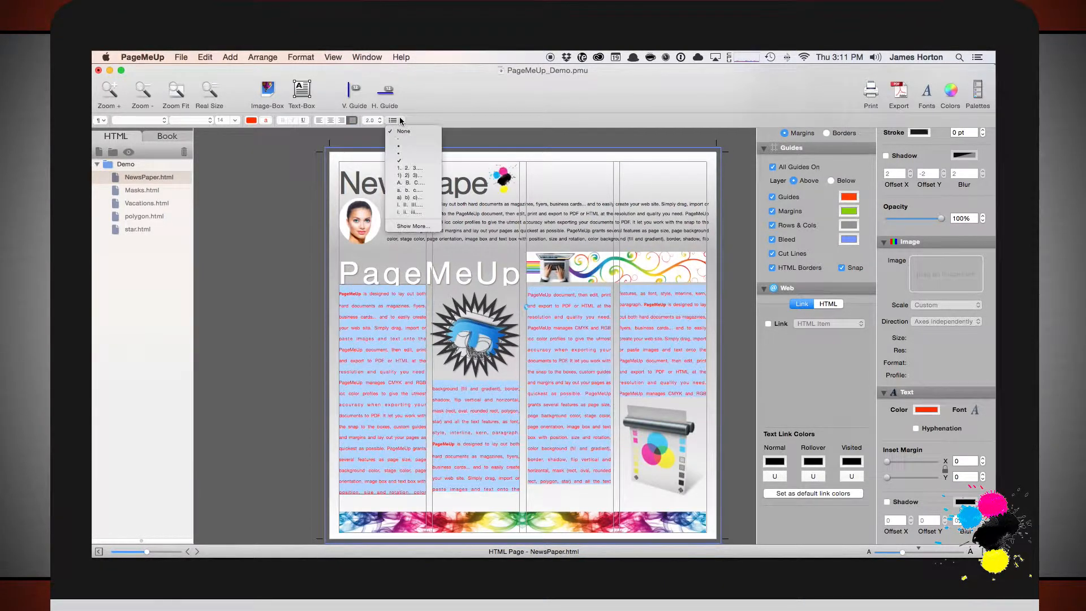
{"action": "left_click", "coordinate": [411, 197]}
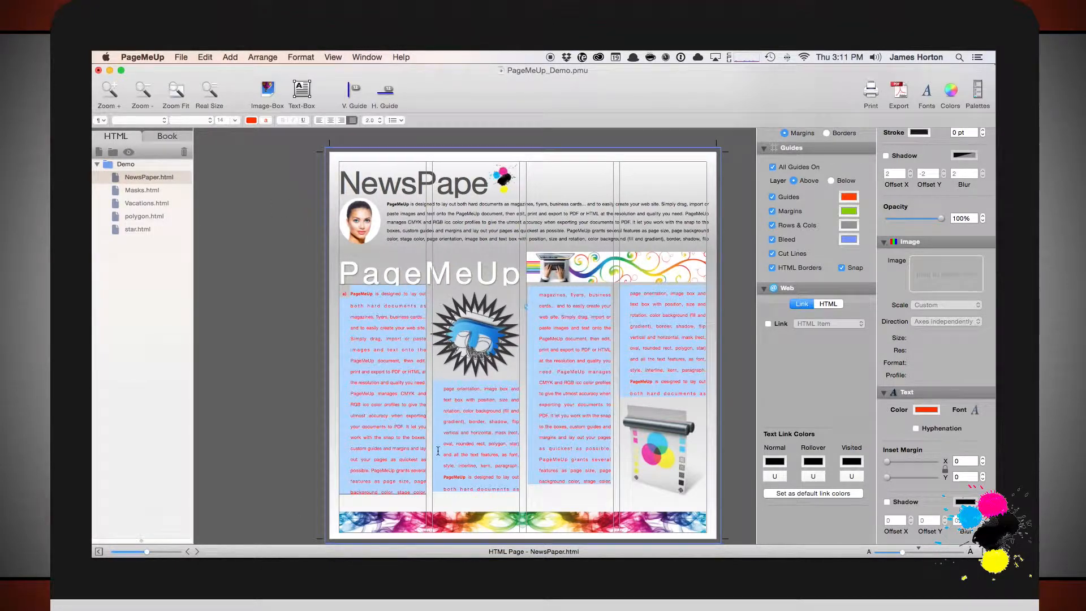
{"action": "left_click", "coordinate": [256, 270]}
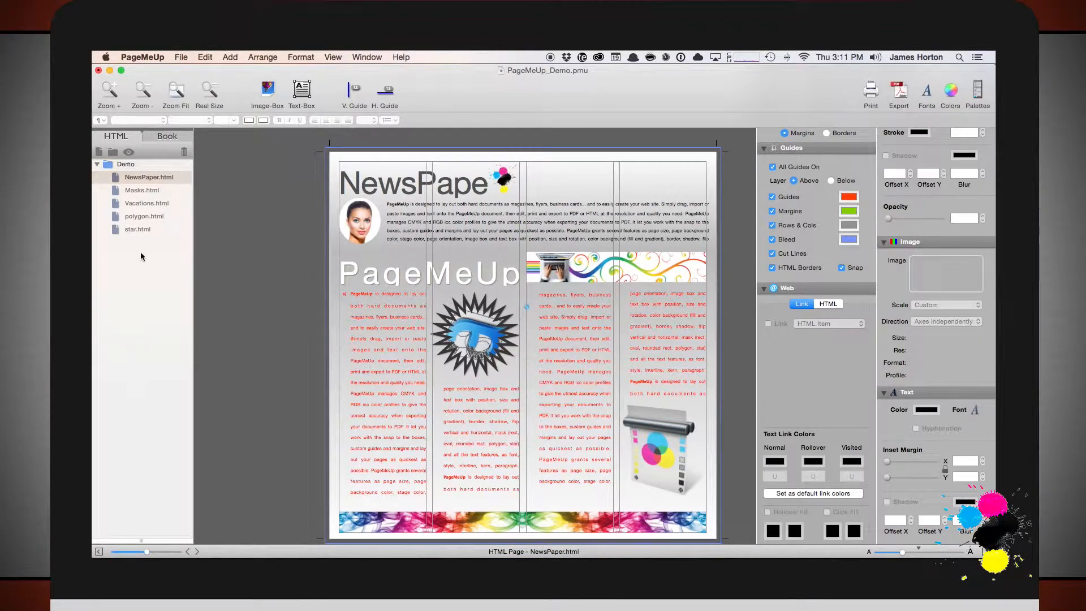
Step: Add a new HTML page after NewsPaper.html and show the document's pages in Book view
{"action": "left_click", "coordinate": [142, 259]}
{"action": "left_click", "coordinate": [100, 153]}
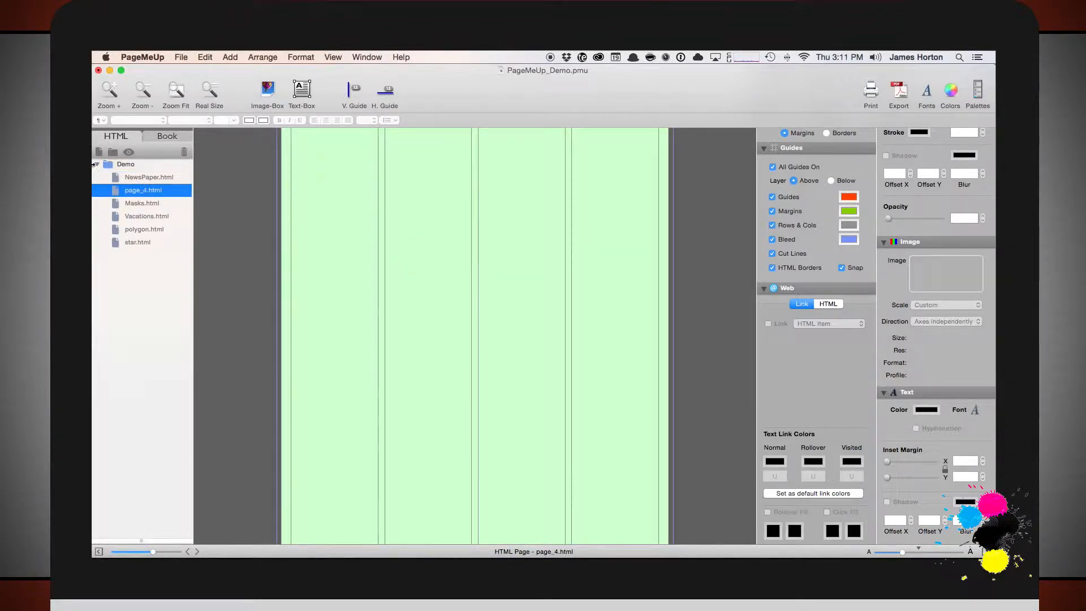
{"action": "left_click", "coordinate": [169, 139]}
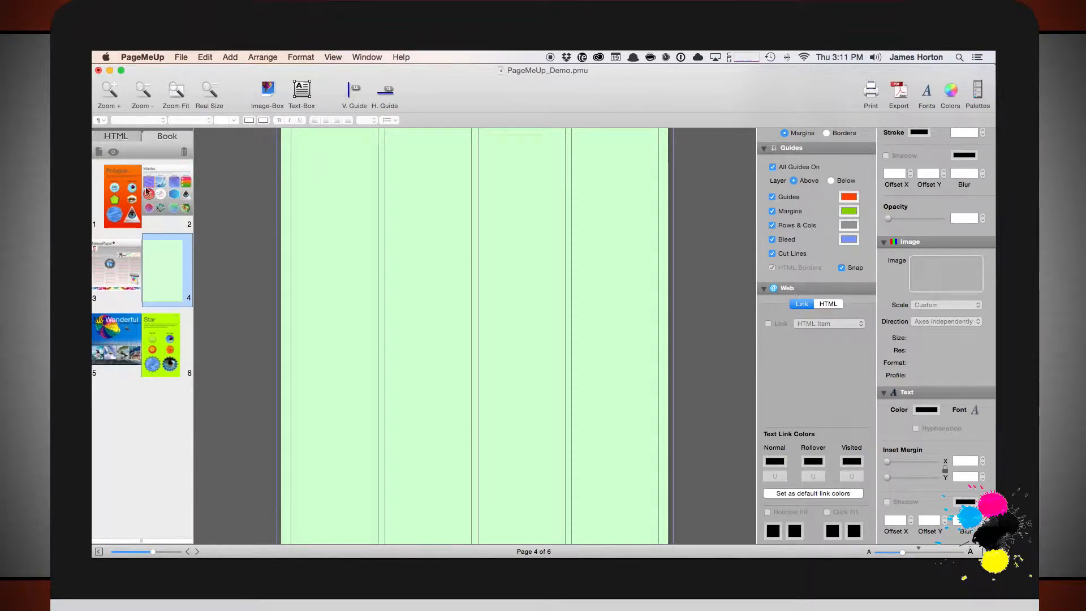
Step: Return to NewsPaper.html in the HTML page list and open its page preview in the browser
{"action": "left_click", "coordinate": [115, 136]}
{"action": "left_click", "coordinate": [141, 177]}
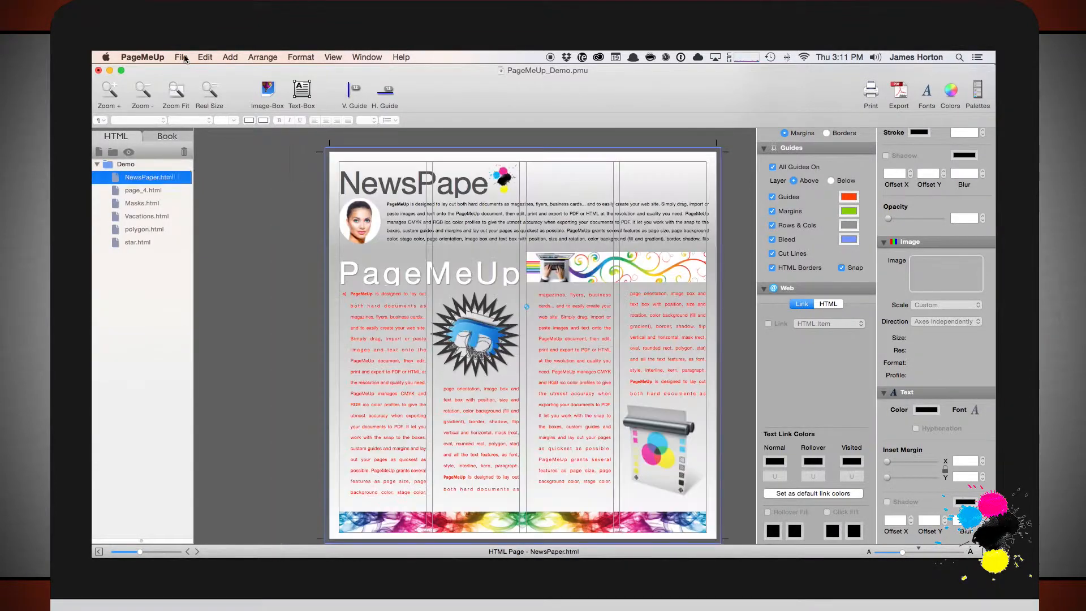
{"action": "left_click", "coordinate": [181, 57]}
{"action": "left_click", "coordinate": [229, 207]}
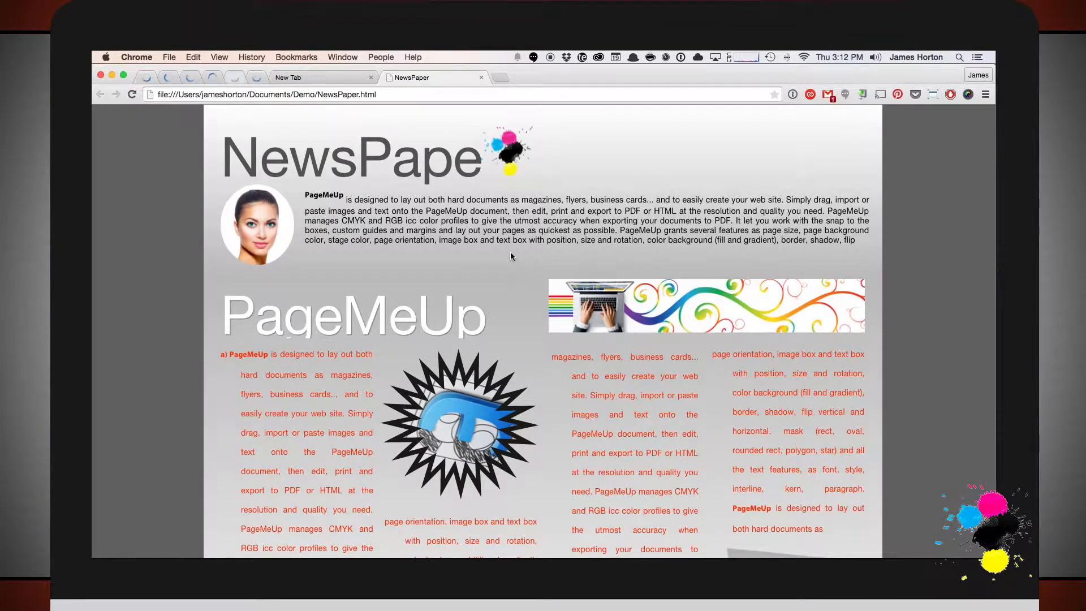
Step: Look over the NewsPaper page in Chrome from top to bottom, close its tab and switch back to PageMeUp
{"action": "scroll", "coordinate": [511, 252], "scroll_direction": "down", "scroll_amount": 5}
{"action": "scroll", "coordinate": [510, 252], "scroll_direction": "down", "scroll_amount": 1}
{"action": "left_click", "coordinate": [482, 212]}
{"action": "scroll", "coordinate": [583, 280], "scroll_direction": "up", "scroll_amount": 6}
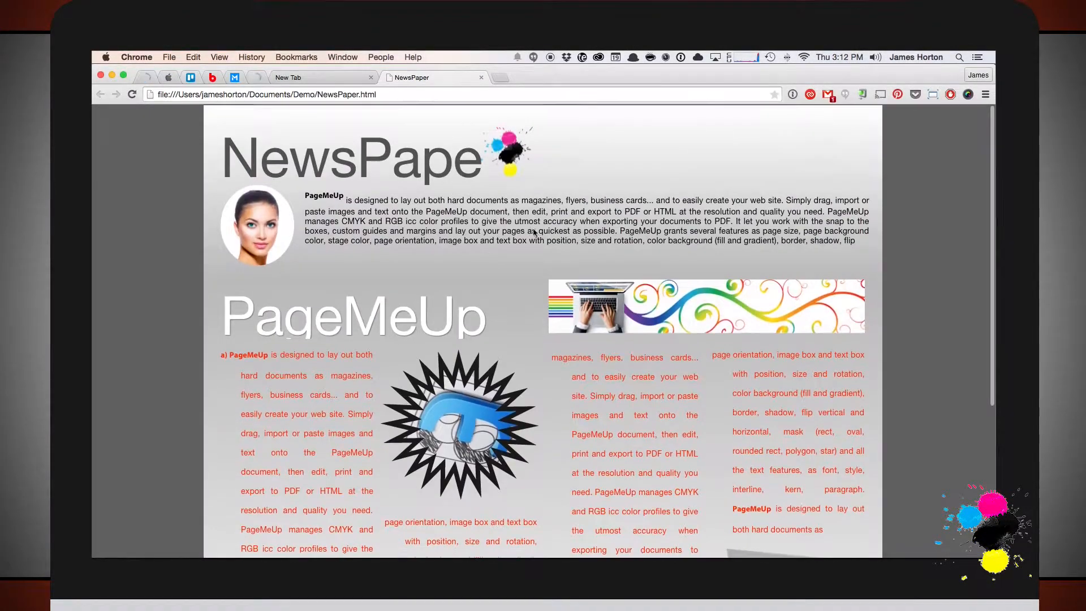
{"action": "left_click", "coordinate": [482, 78]}
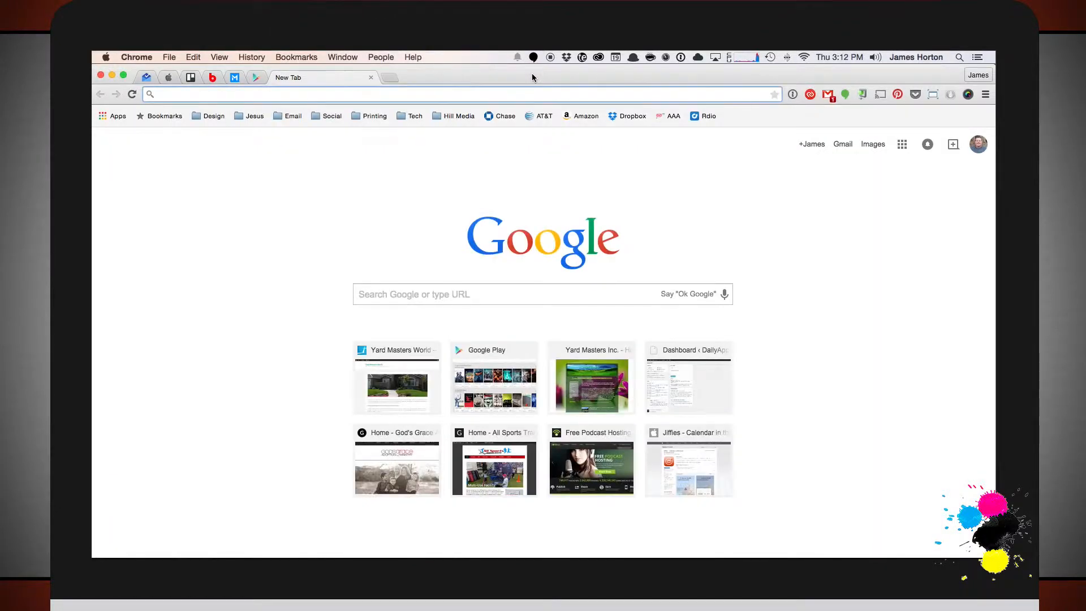
{"action": "key", "text": "super+Tab"}
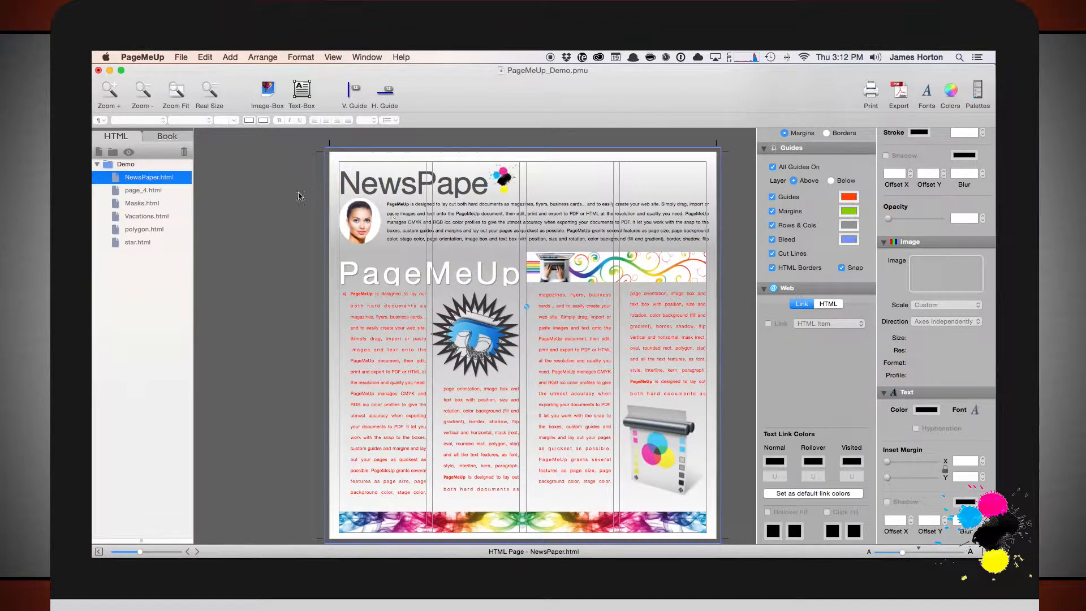
Step: Open the document's export settings and review the available file formats, keeping PDF
{"action": "left_click", "coordinate": [158, 54]}
{"action": "mouse_move", "coordinate": [181, 59]}
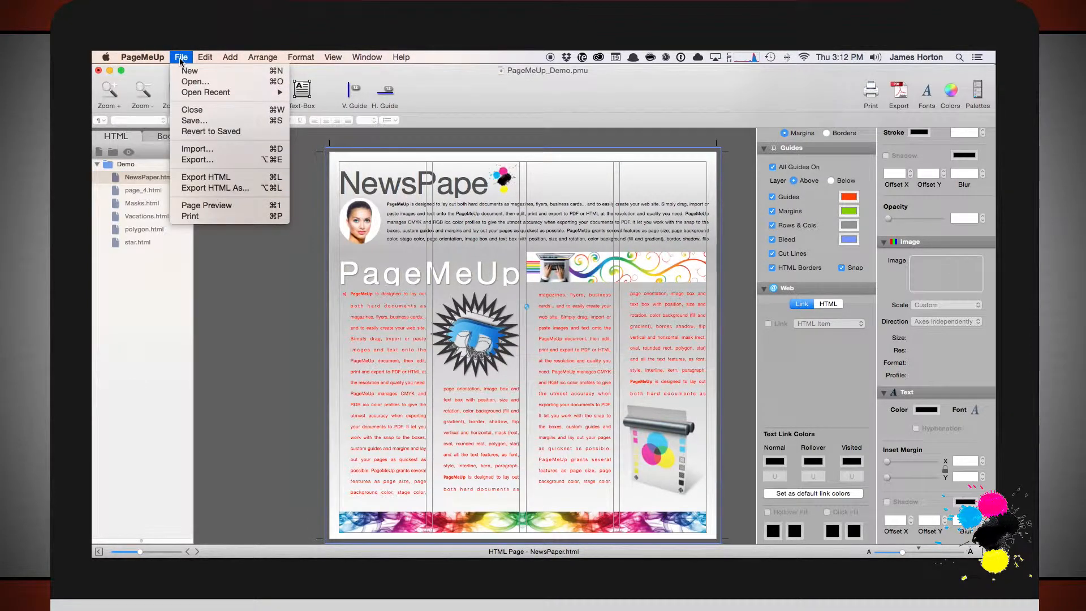
{"action": "left_click", "coordinate": [225, 160]}
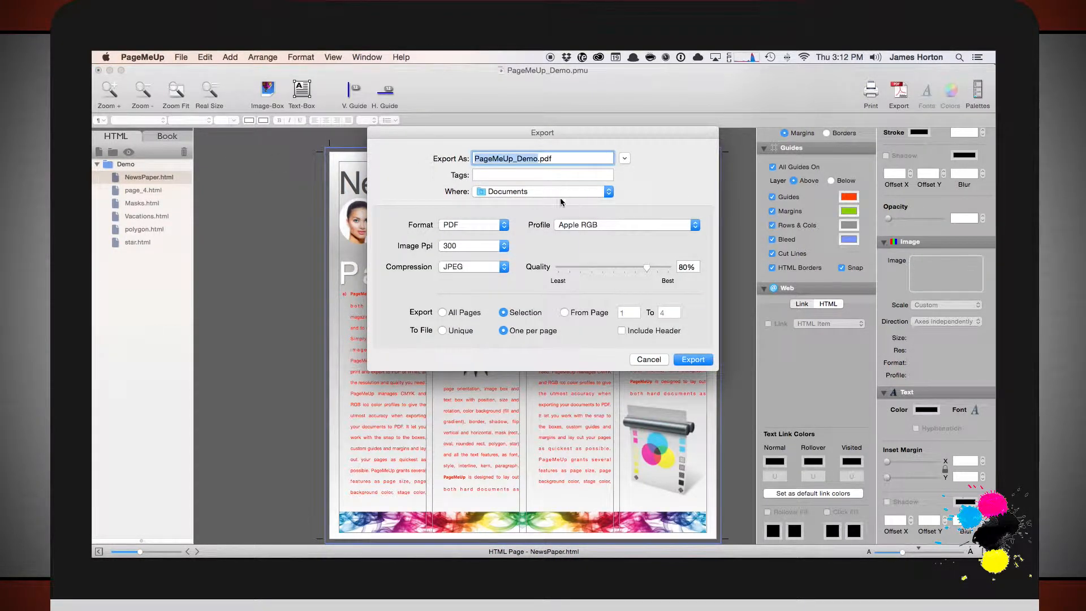
{"action": "left_click", "coordinate": [481, 226]}
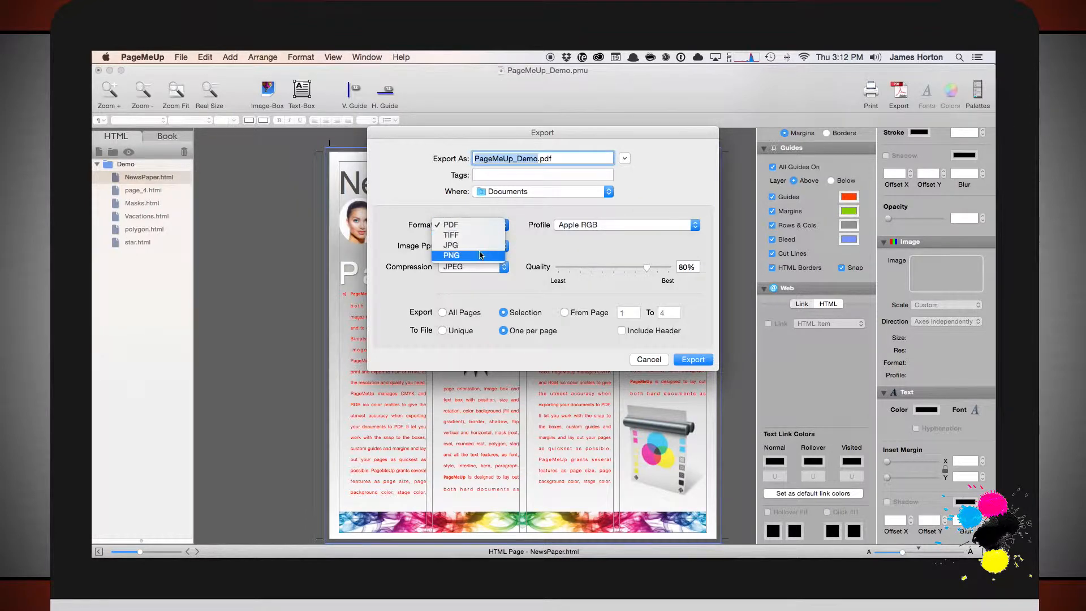
{"action": "left_click", "coordinate": [550, 241]}
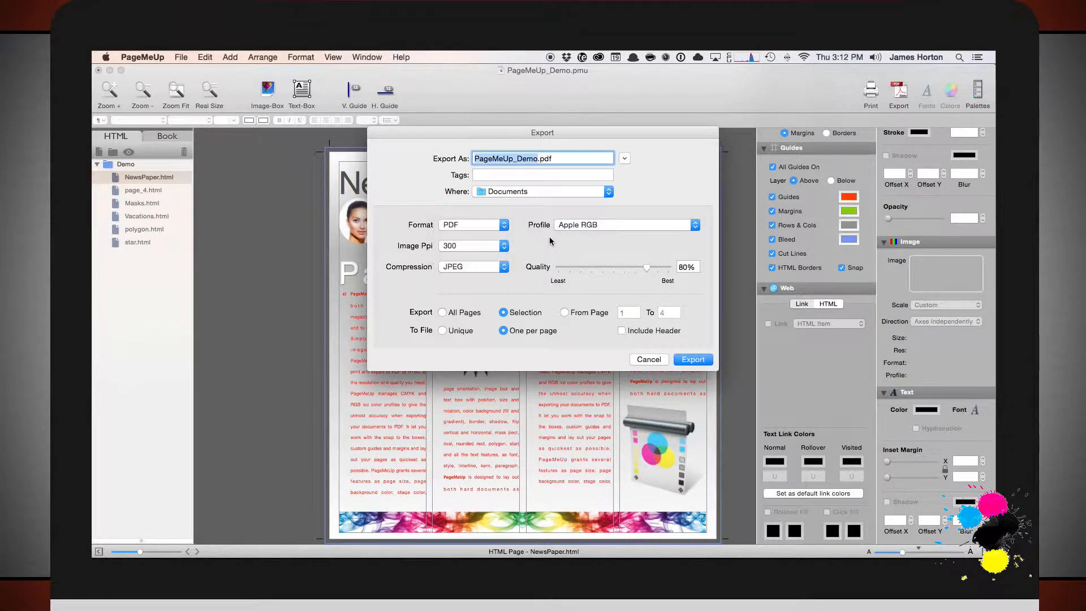
Step: Look through the color profiles offered for the export, keeping Apple RGB
{"action": "left_click", "coordinate": [596, 226]}
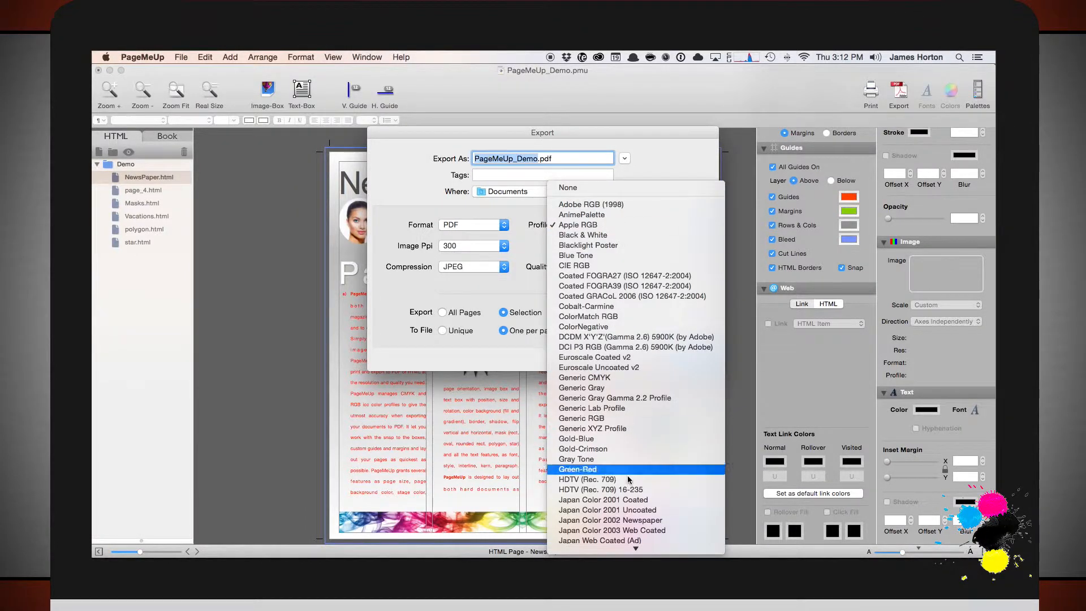
{"action": "scroll", "coordinate": [583, 447], "scroll_direction": "down", "scroll_amount": 2}
{"action": "scroll", "coordinate": [624, 339], "scroll_direction": "down", "scroll_amount": 5}
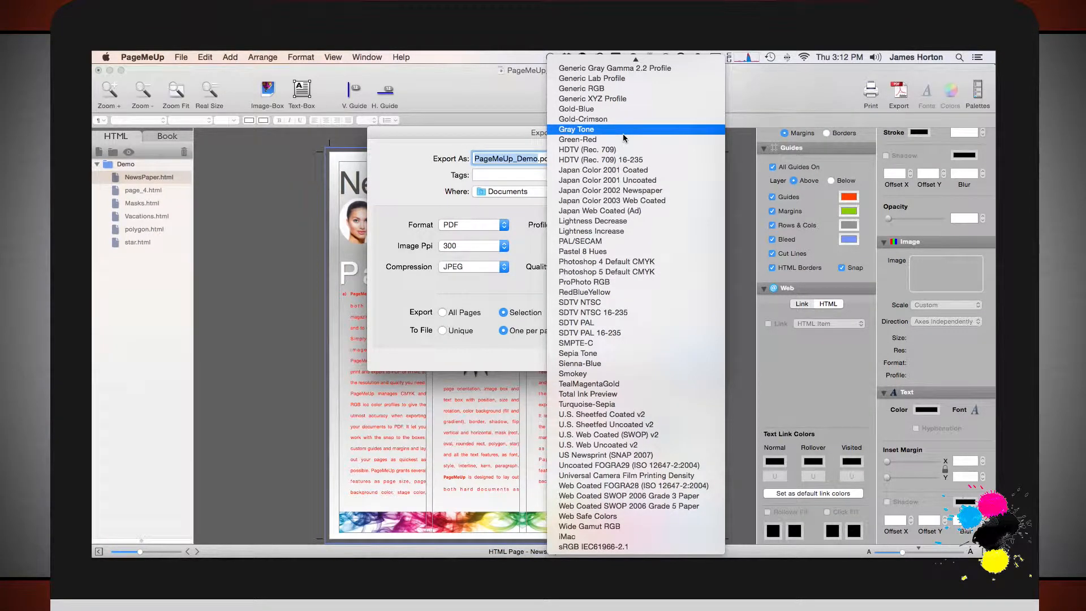
{"action": "scroll", "coordinate": [629, 78], "scroll_direction": "up", "scroll_amount": 5}
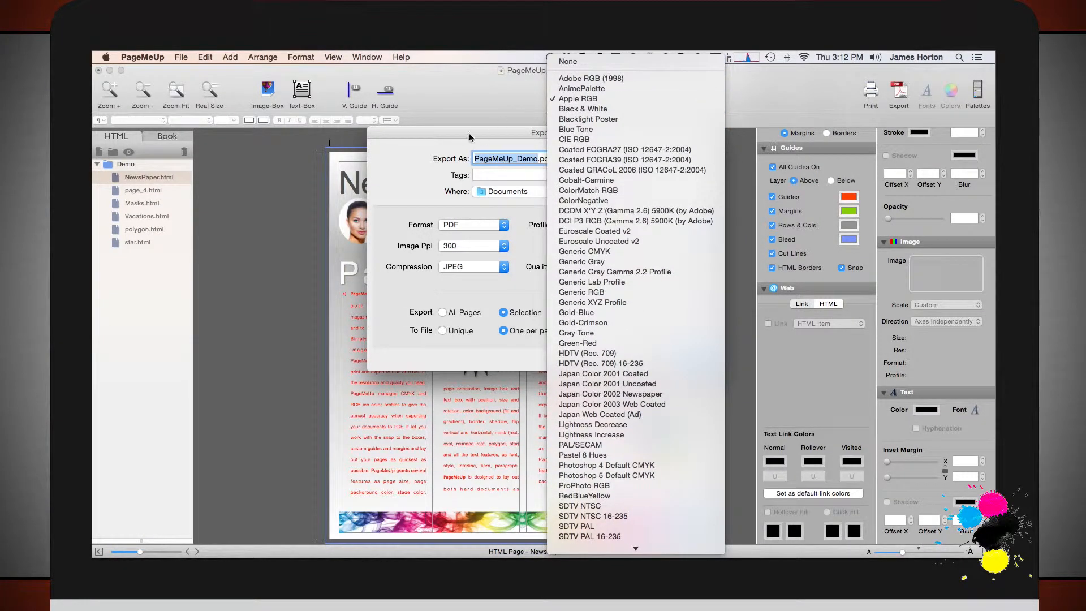
{"action": "left_click", "coordinate": [438, 157]}
Step: Raise the export's JPEG quality to 100% and cancel the export
{"action": "left_click_drag", "start_coordinate": [650, 268], "coordinate": [668, 267]}
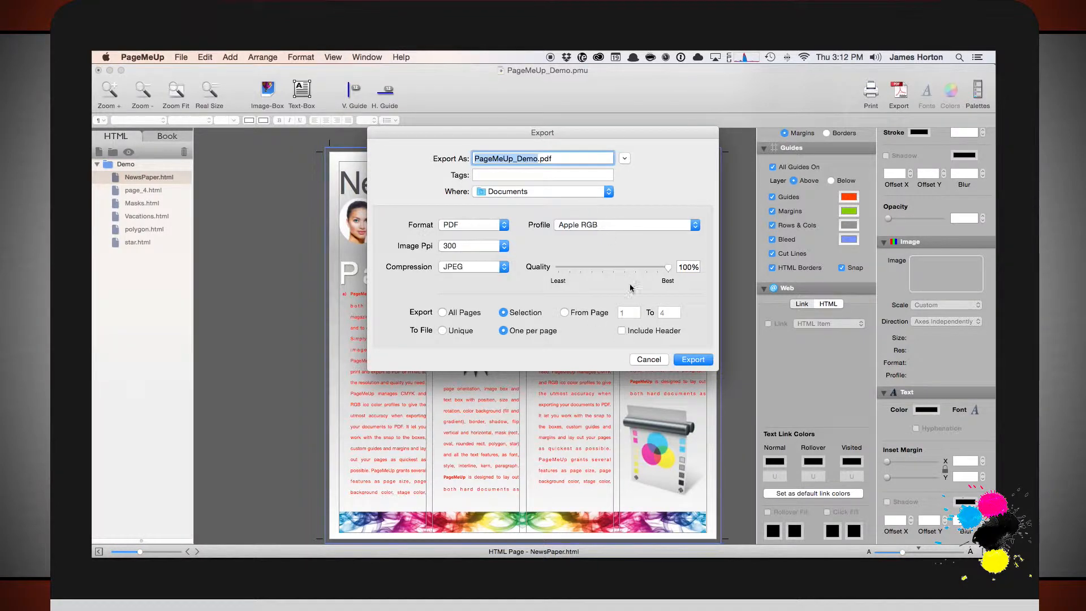
{"action": "left_click", "coordinate": [648, 360]}
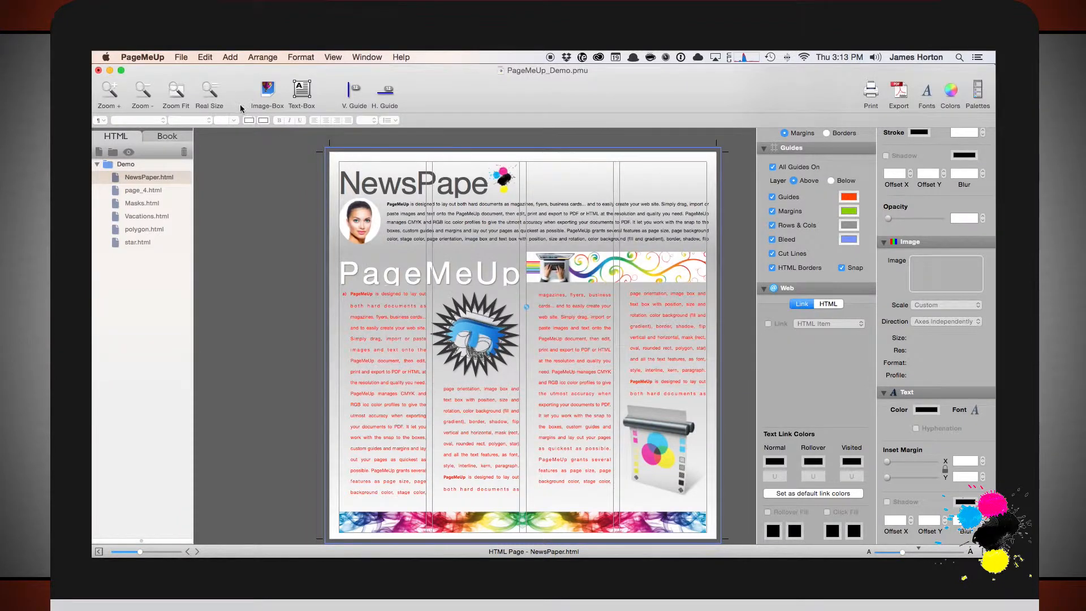
Step: Close PageMeUp_Demo.pmu and the Untitled document without saving either one
{"action": "left_click", "coordinate": [98, 71]}
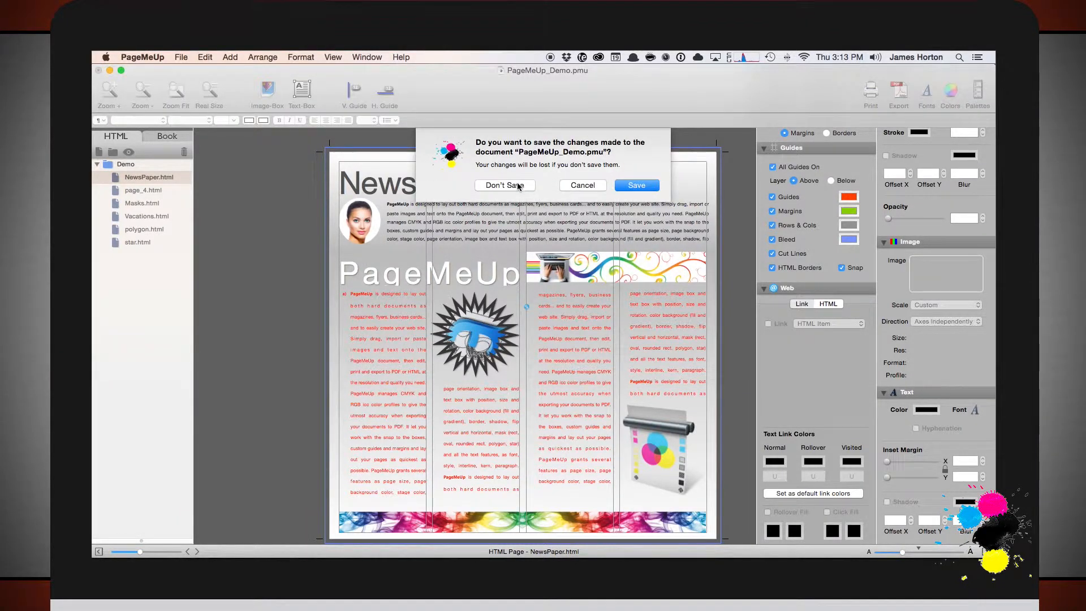
{"action": "left_click", "coordinate": [517, 185]}
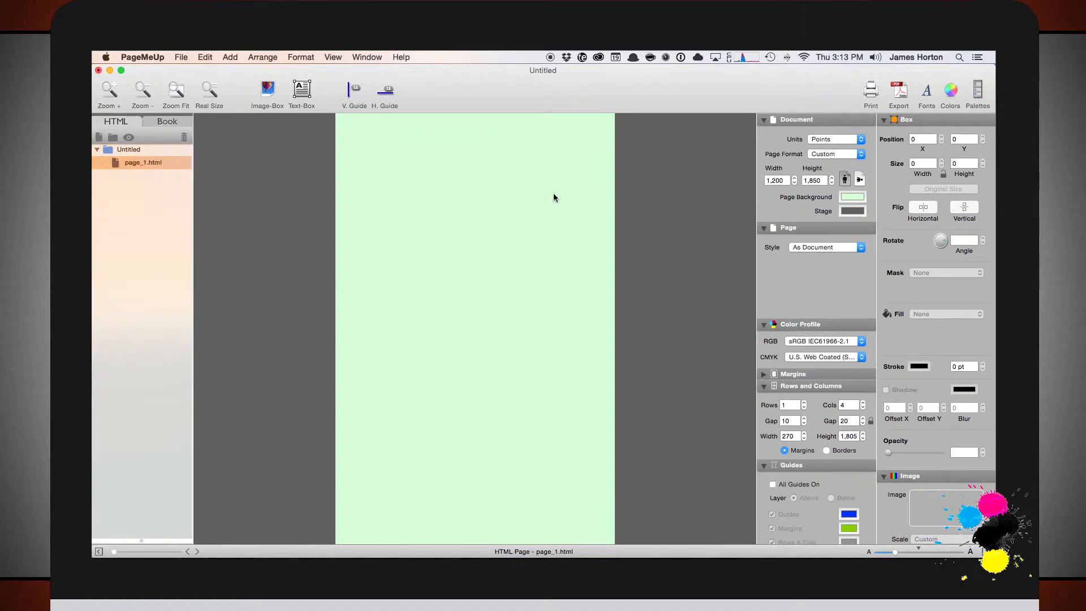
{"action": "left_click", "coordinate": [99, 71]}
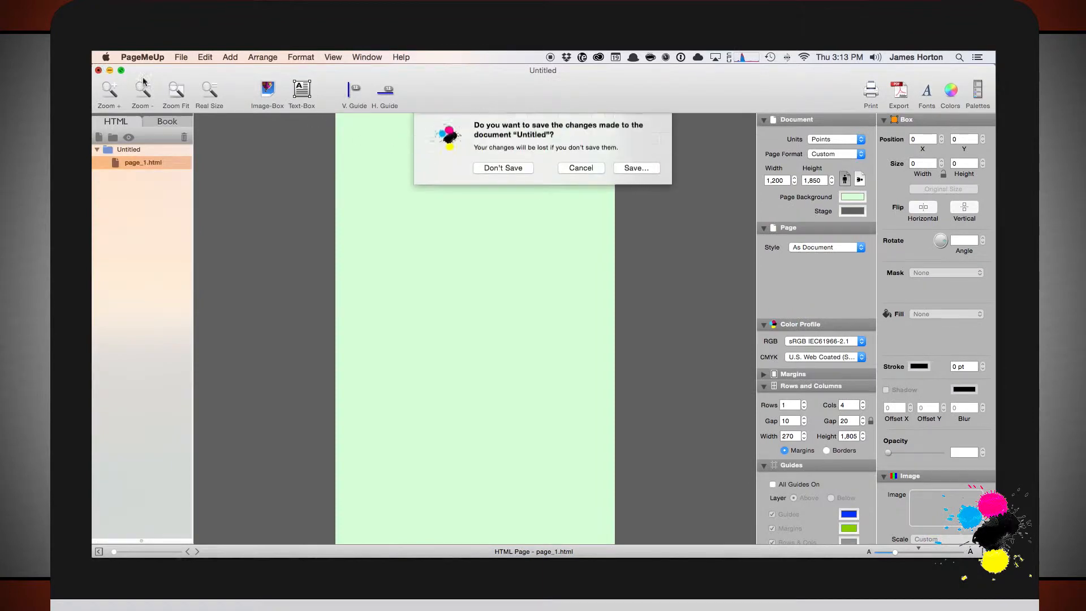
{"action": "left_click", "coordinate": [516, 171]}
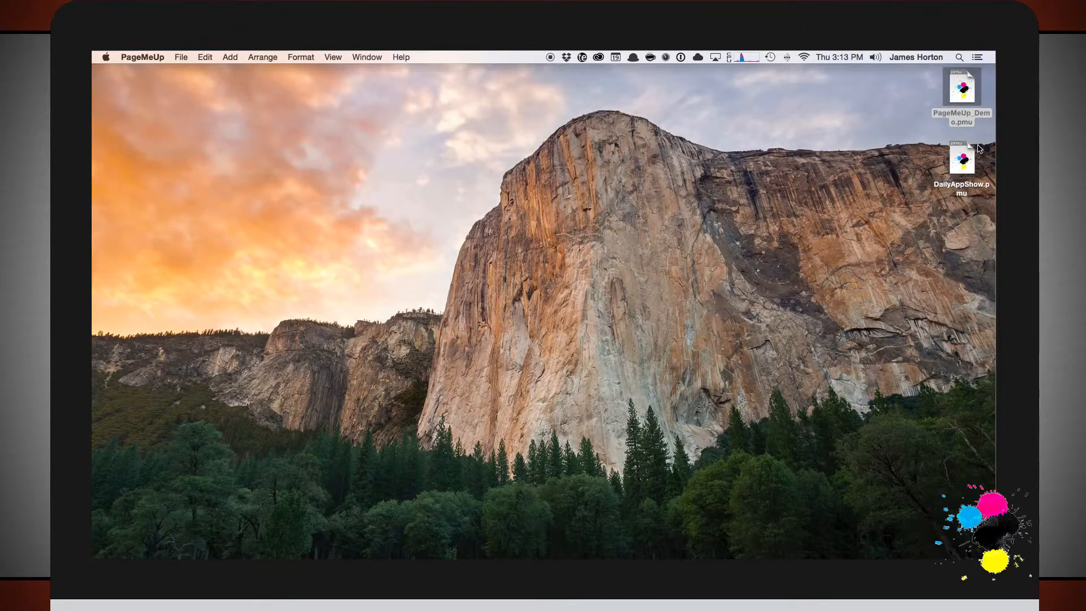
Step: Open DailyAppShow.pmu from the desktop and inspect its header, article text and background boxes
{"action": "double_click", "coordinate": [968, 152]}
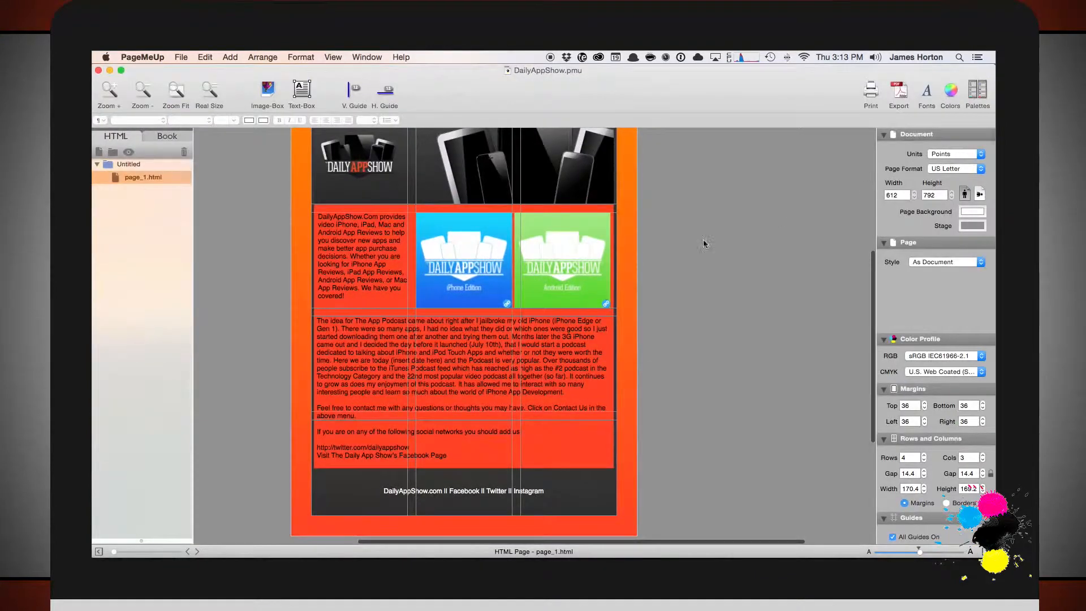
{"action": "scroll", "coordinate": [398, 235], "scroll_direction": "up", "scroll_amount": 3}
{"action": "left_click", "coordinate": [366, 177]}
{"action": "left_click", "coordinate": [445, 180]}
{"action": "left_click", "coordinate": [400, 349]}
{"action": "scroll", "coordinate": [400, 349], "scroll_direction": "down", "scroll_amount": 3}
{"action": "left_click", "coordinate": [305, 312]}
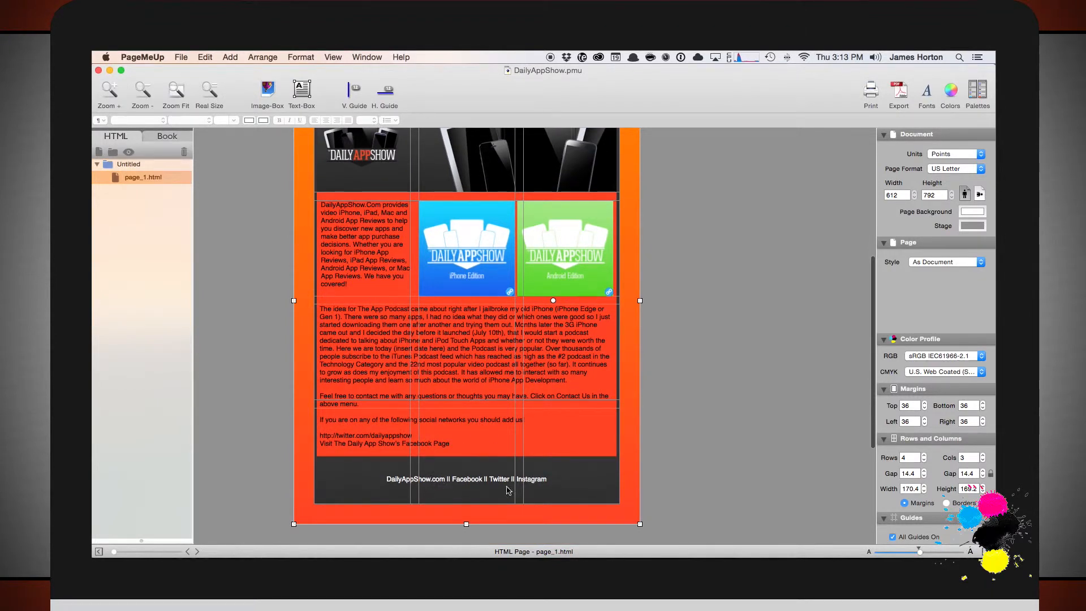
{"action": "scroll", "coordinate": [501, 292], "scroll_direction": "up", "scroll_amount": 4}
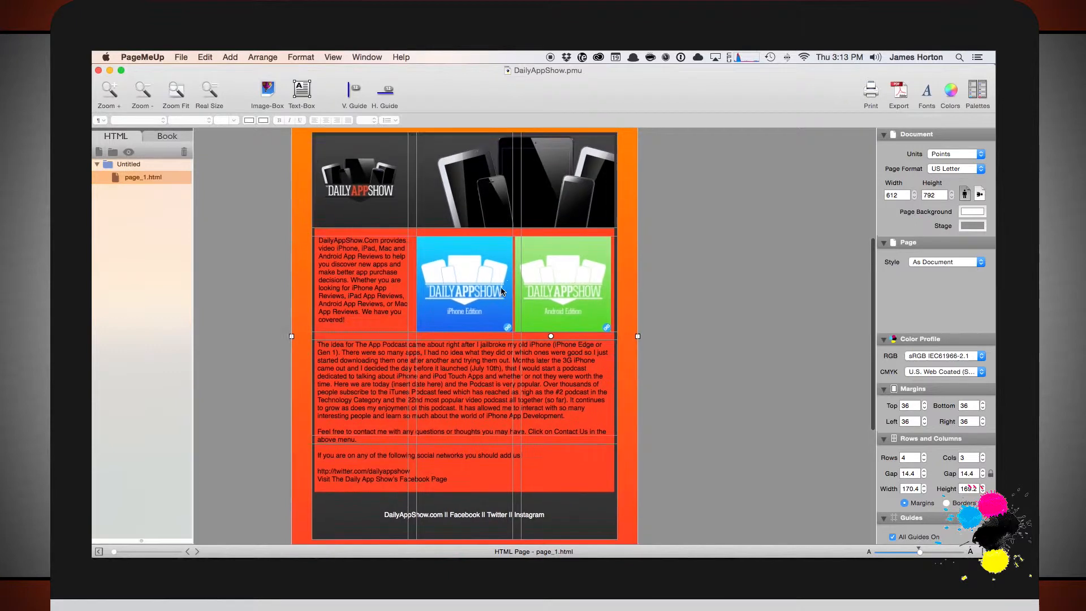